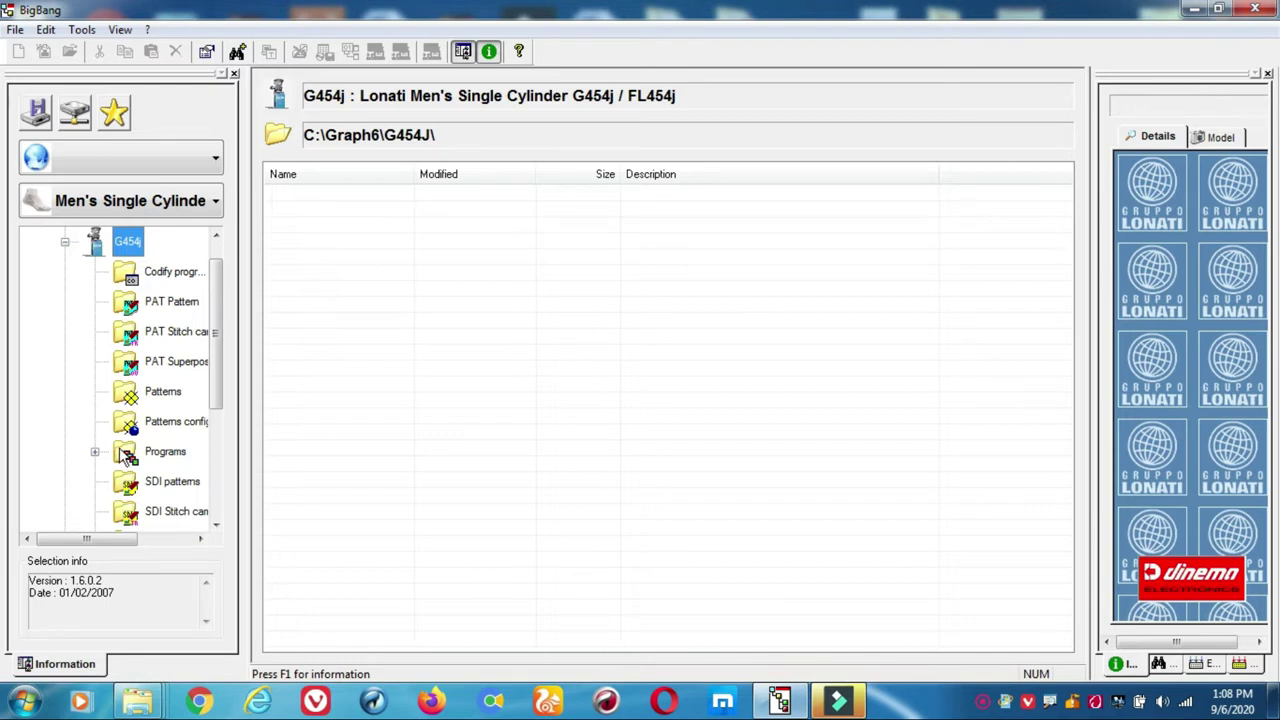
Step: Open programm-01.SOK from the G454j Programs folder and display its header parameters
left_click(133, 455)
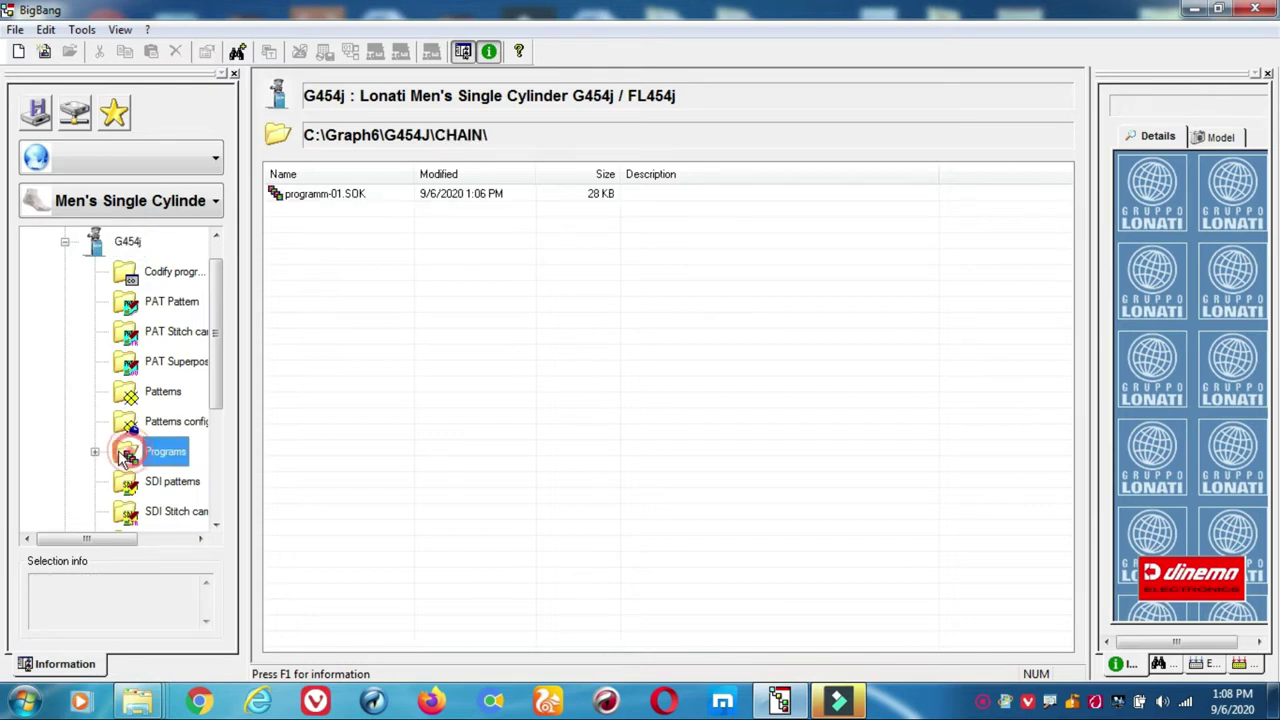
double_click(325, 196)
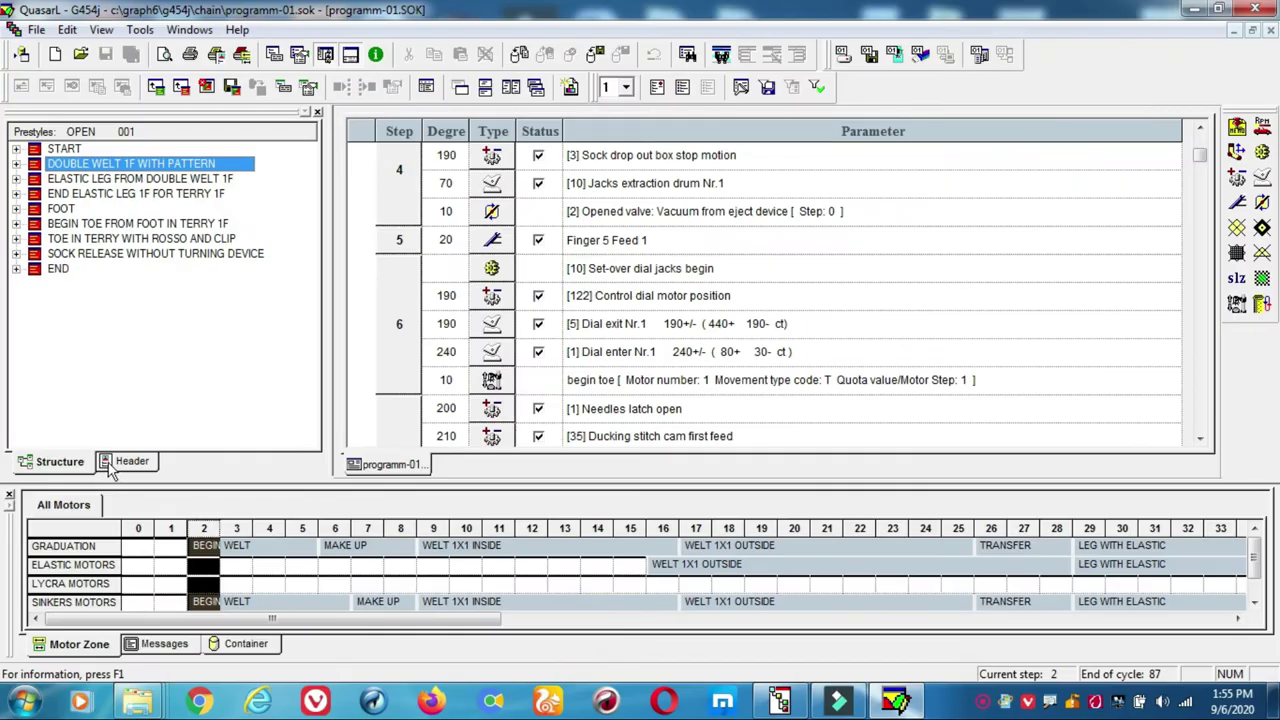
left_click(115, 464)
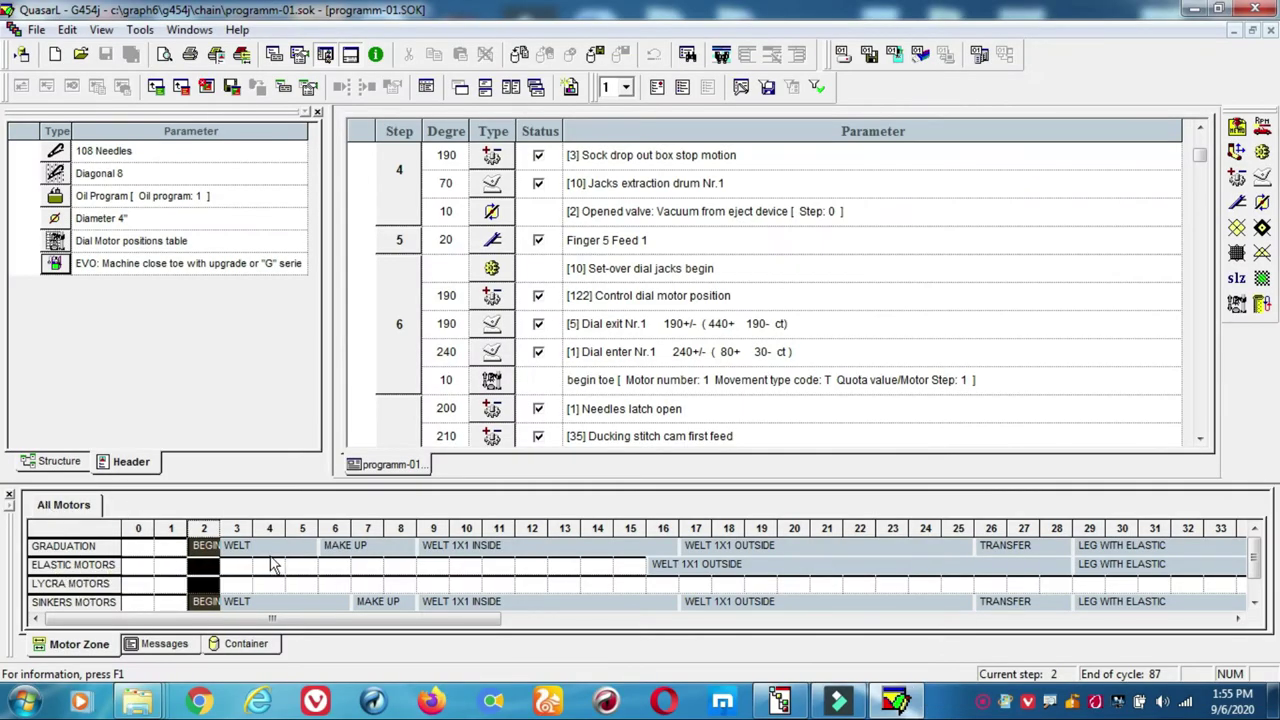
Step: Set the MAKE UP block's cylinder start and end values to 250 in the stitch graduation table
double_click(357, 555)
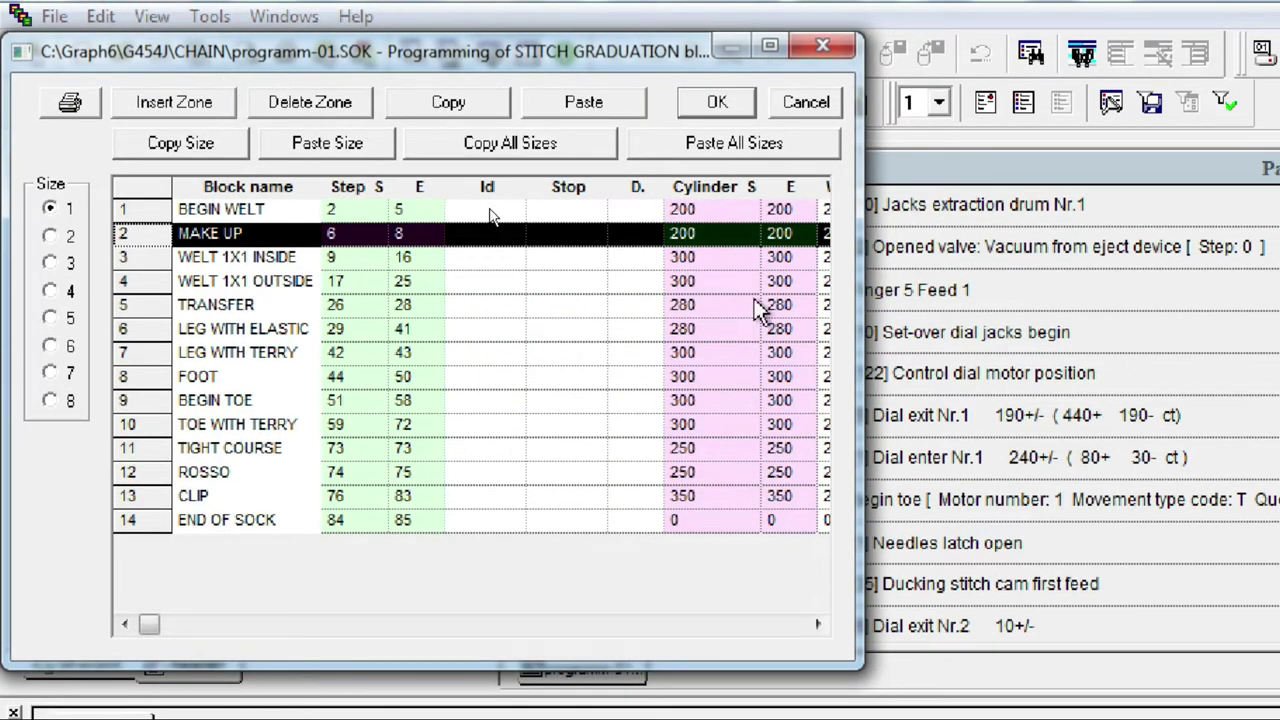
left_click(695, 238)
type("25")
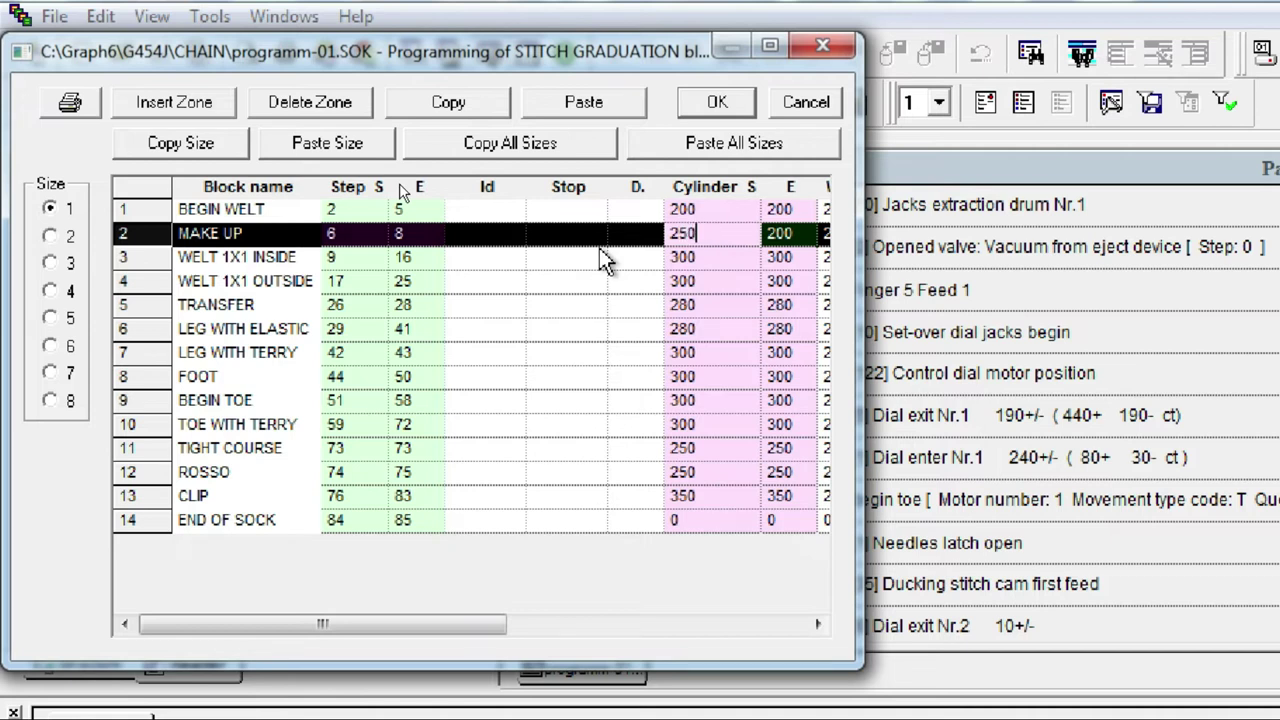
type("2")
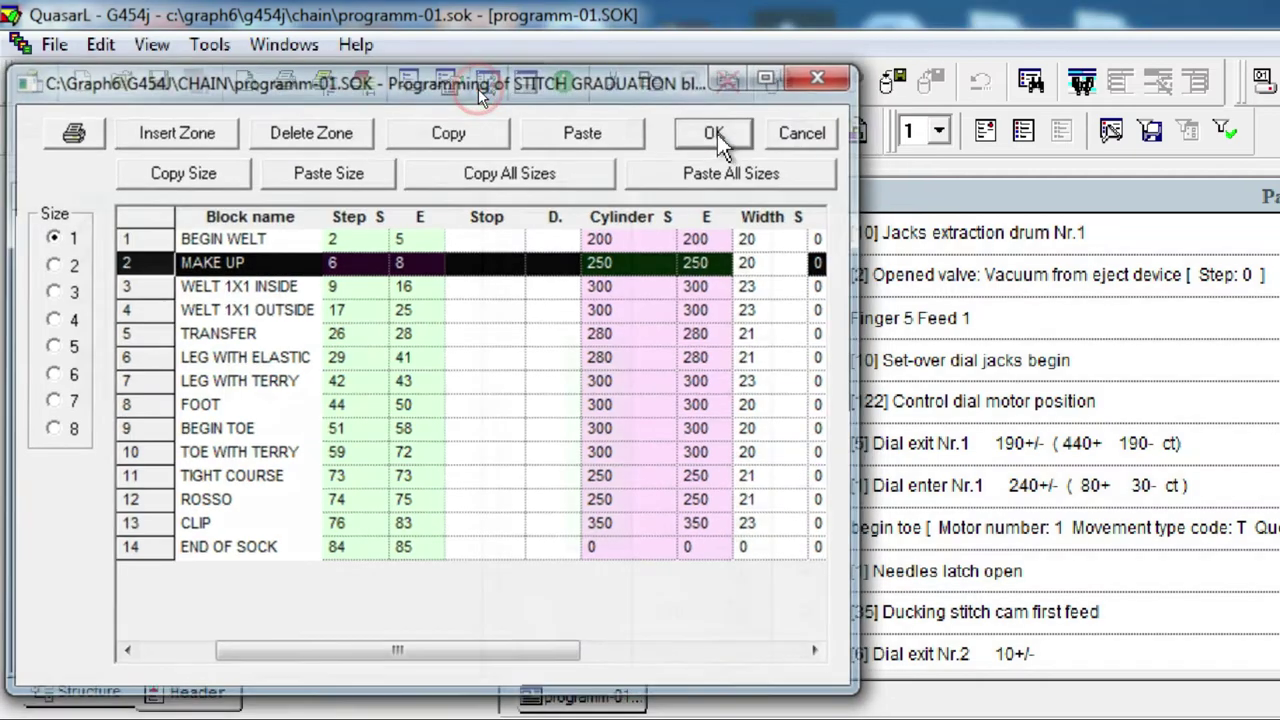
left_click(719, 136)
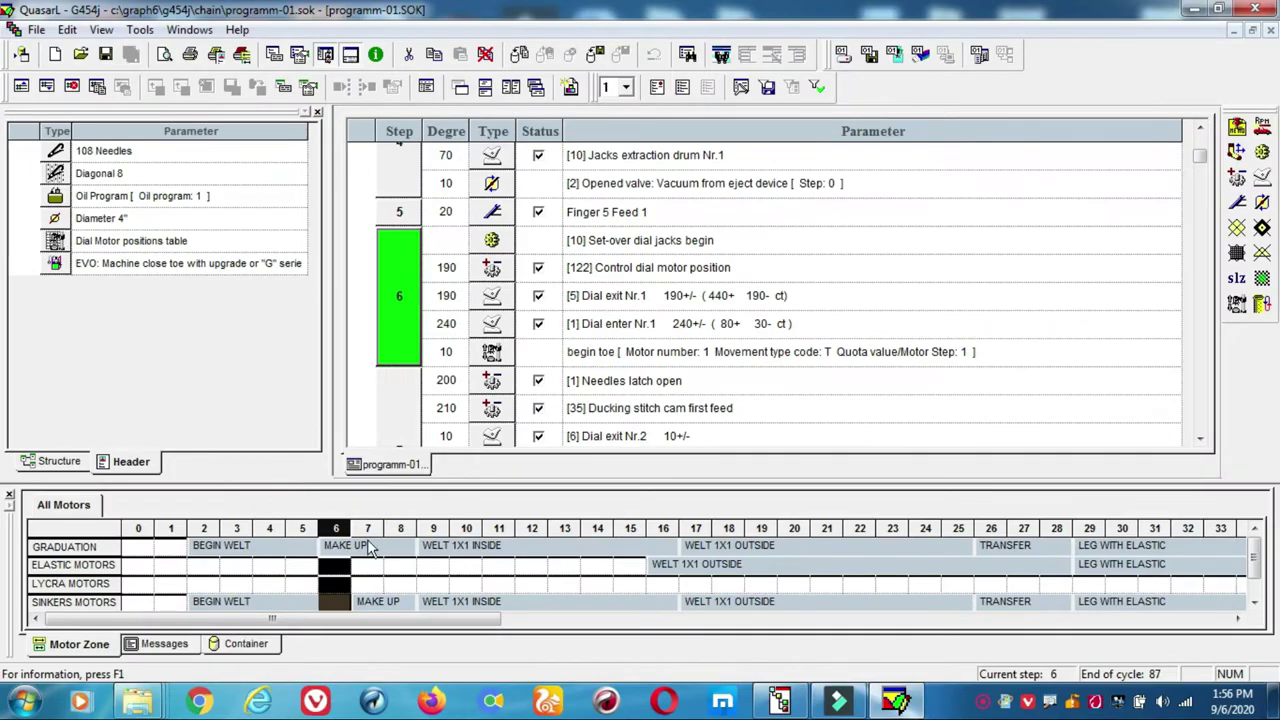
Step: Examine the Ela.1 start and end values of the elastic motor blocks and close the table without saving
double_click(720, 570)
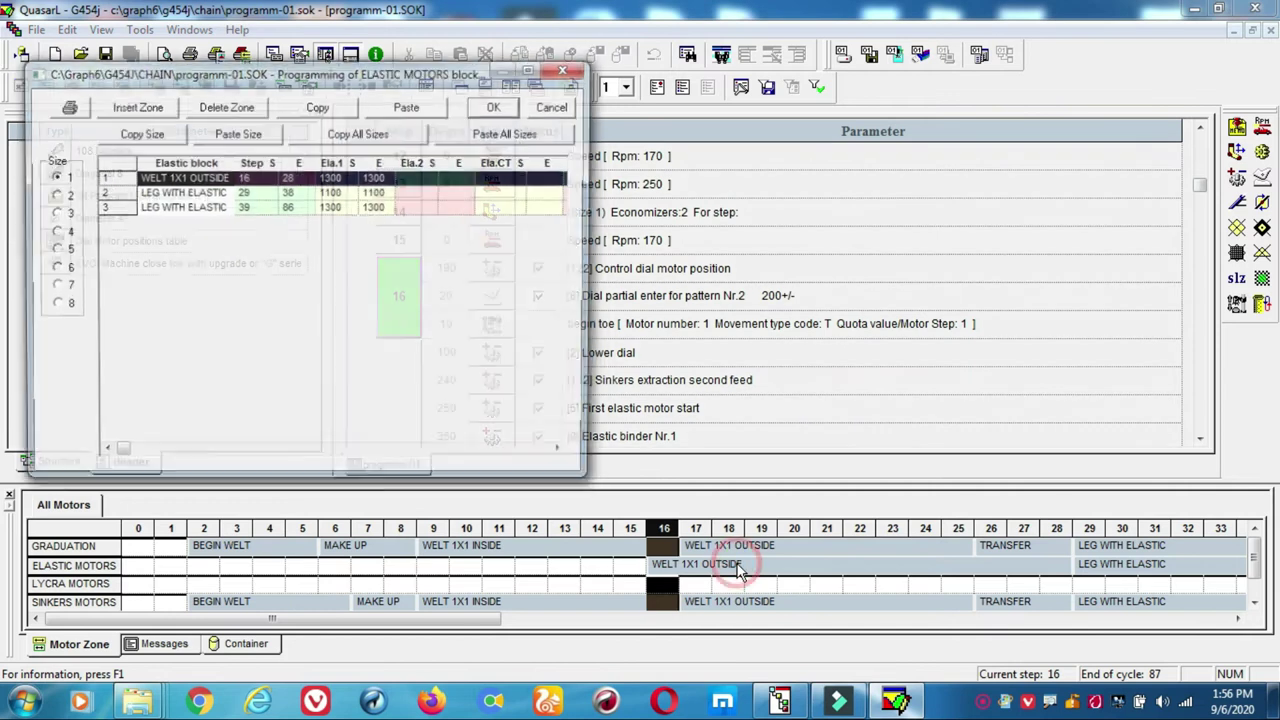
left_click(531, 68)
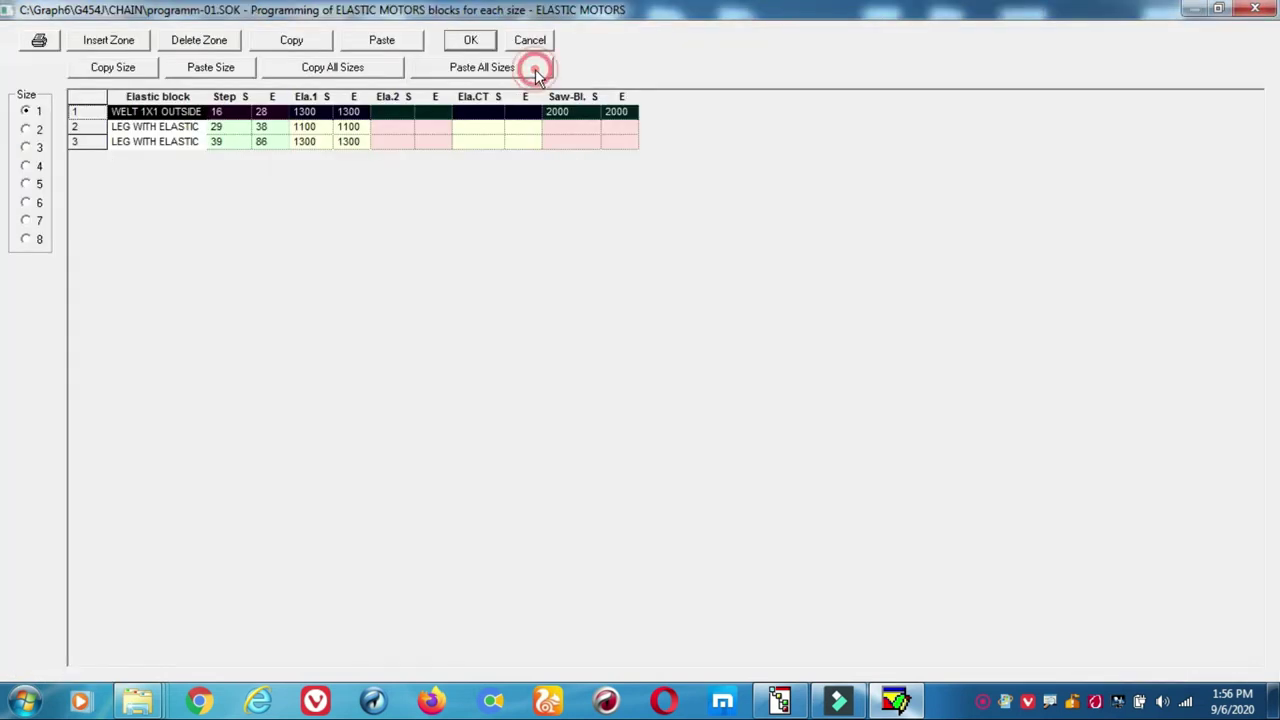
left_click(302, 115)
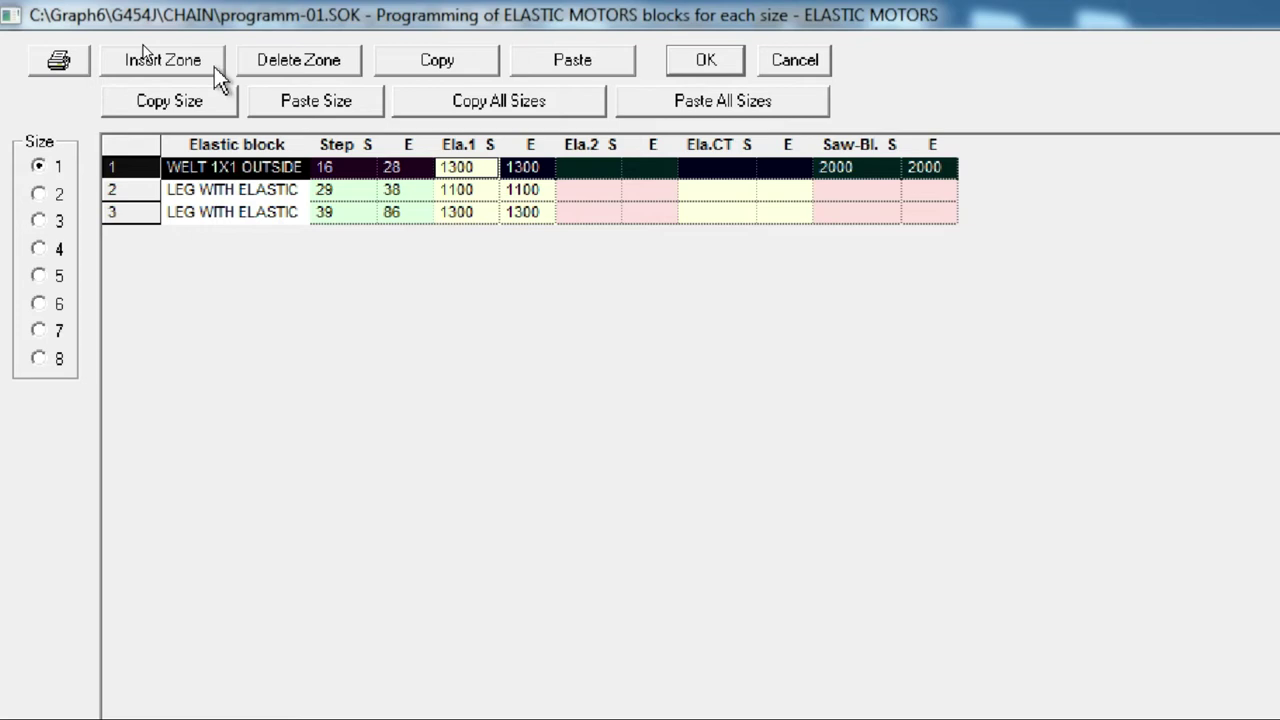
left_click(462, 189)
left_click(468, 212)
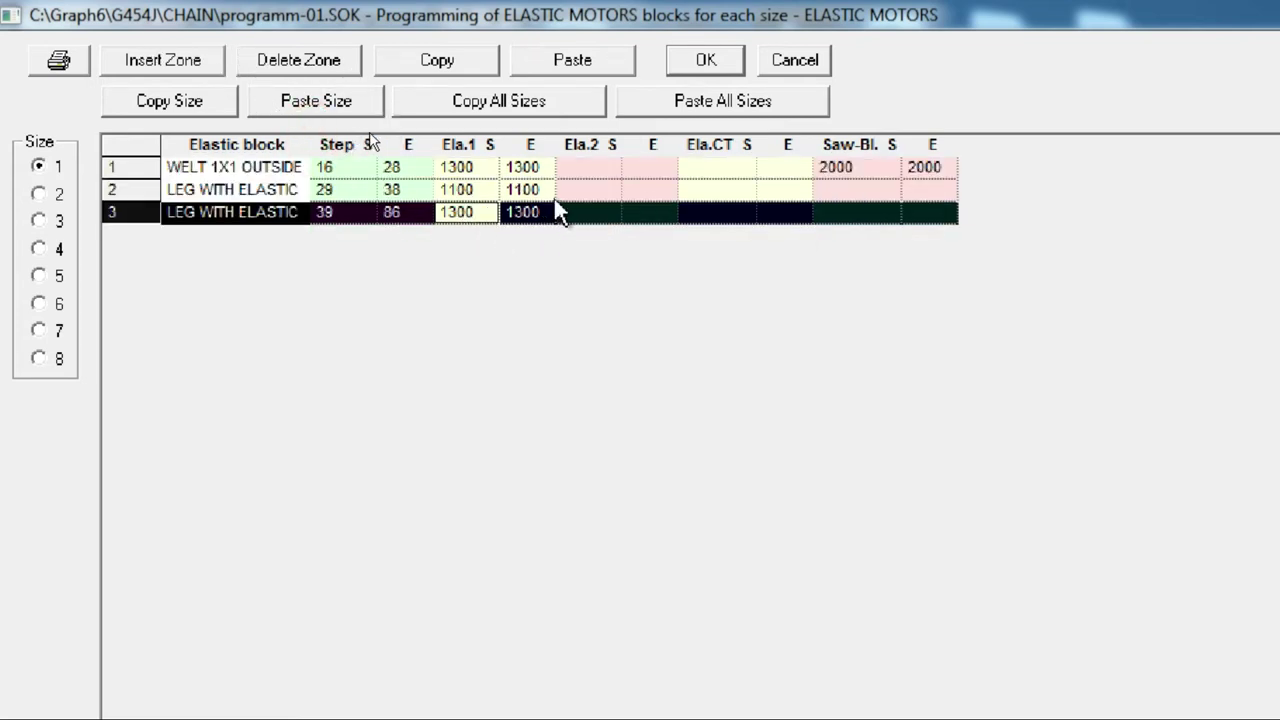
left_click(540, 192)
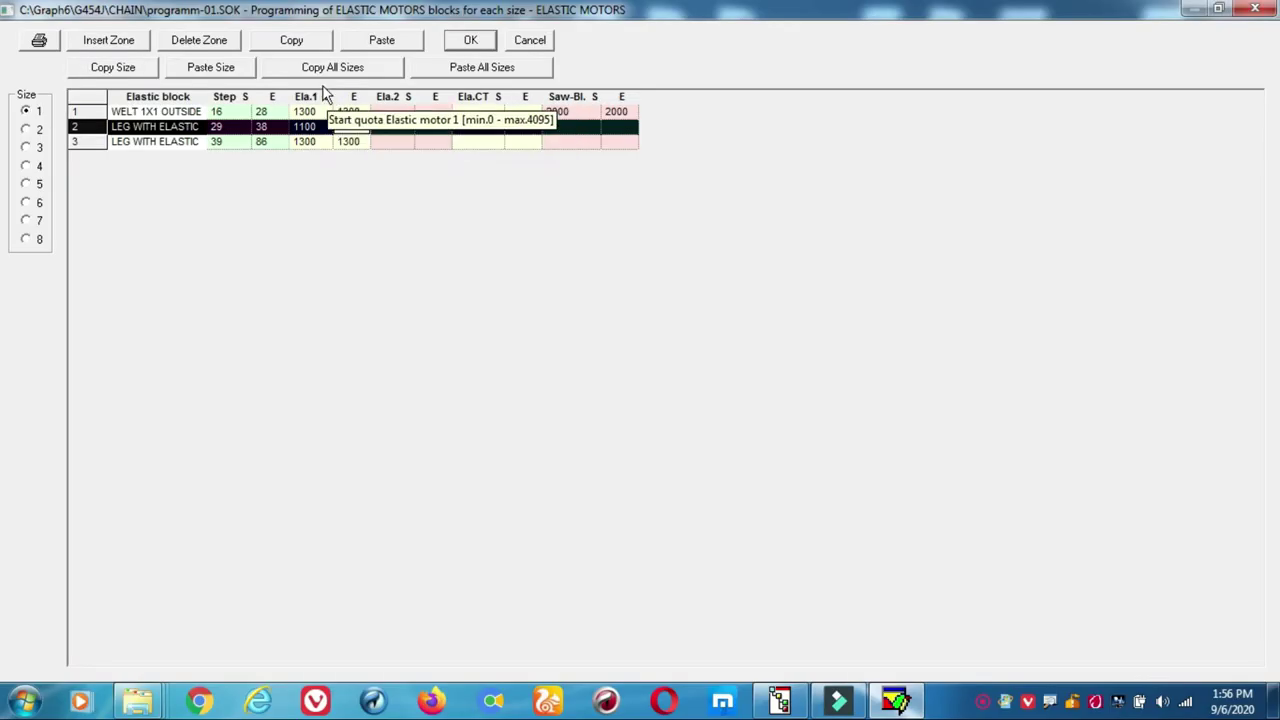
key("BackSpace")
left_click(1264, 14)
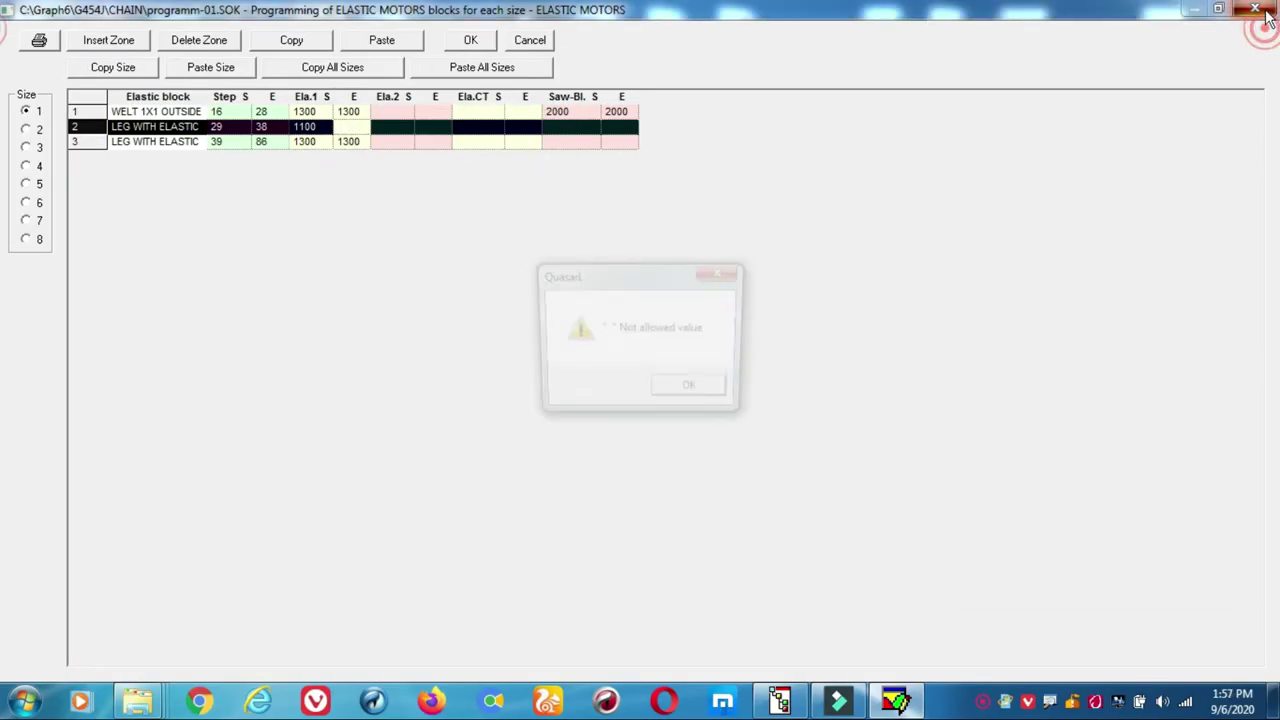
left_click(726, 391)
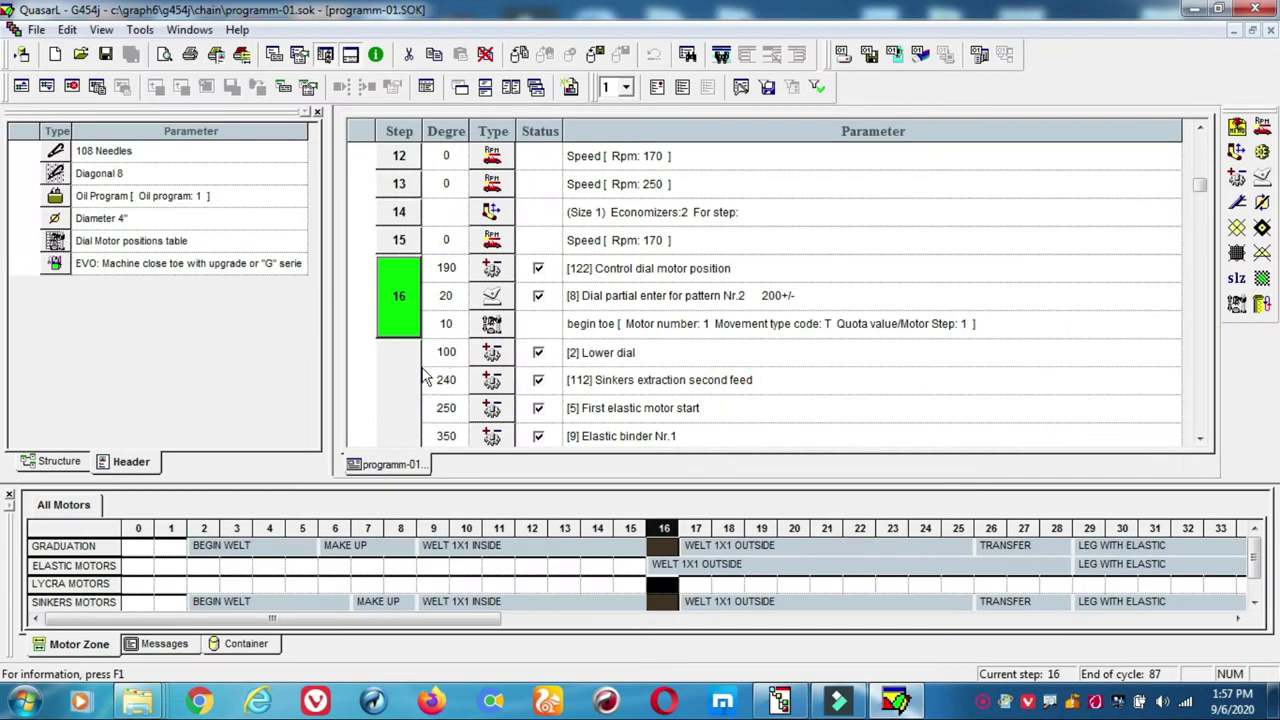
Step: Examine the sinkers motor start and end values of all blocks in the enlarged table, and close it
double_click(546, 612)
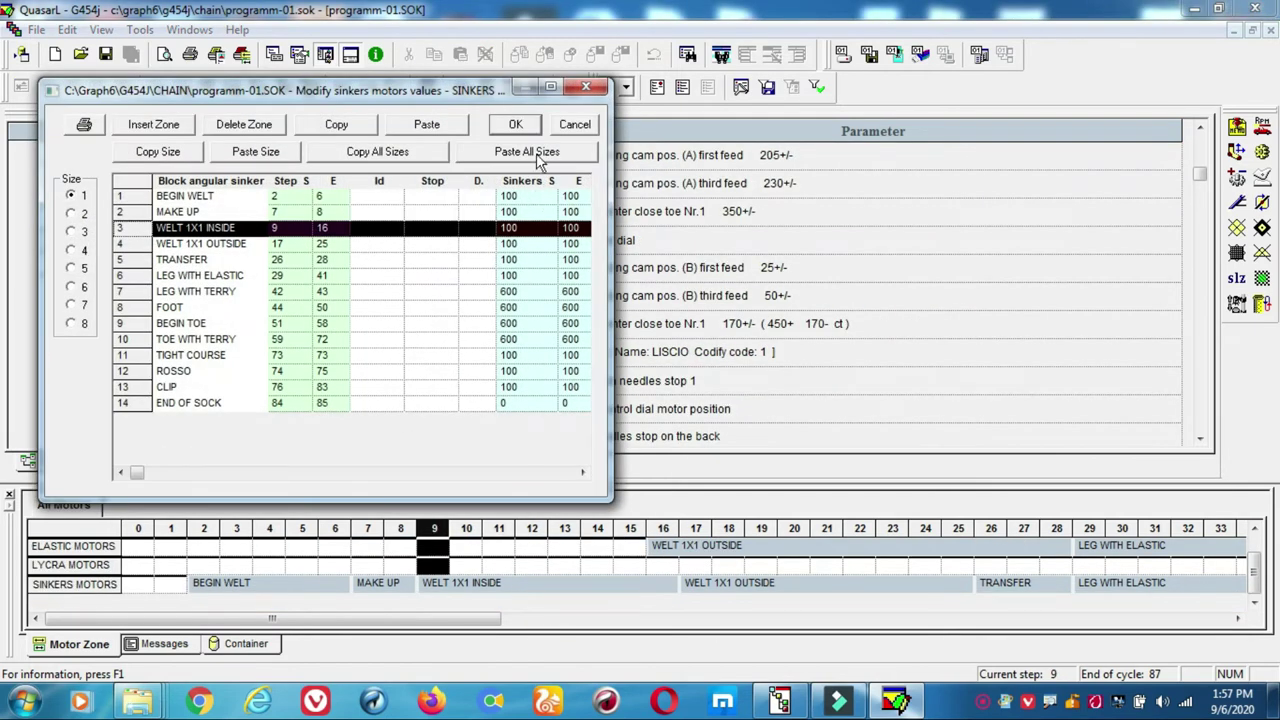
left_click(548, 89)
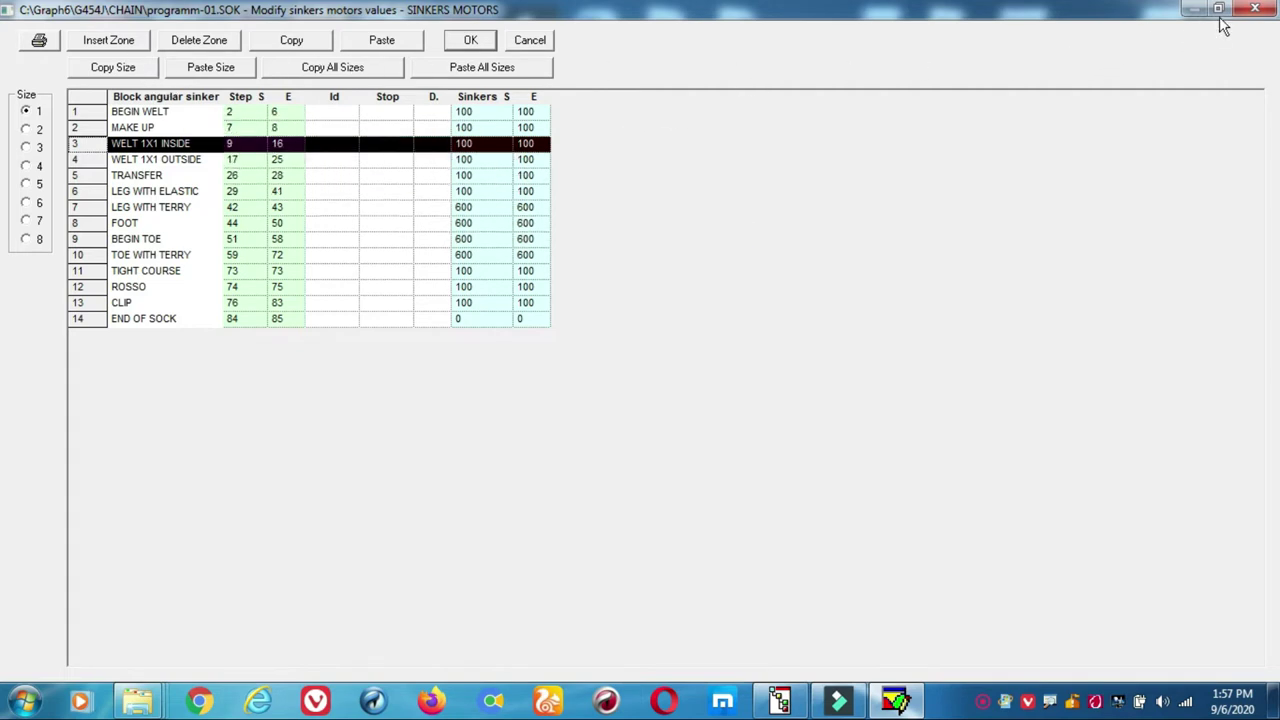
left_click(1252, 10)
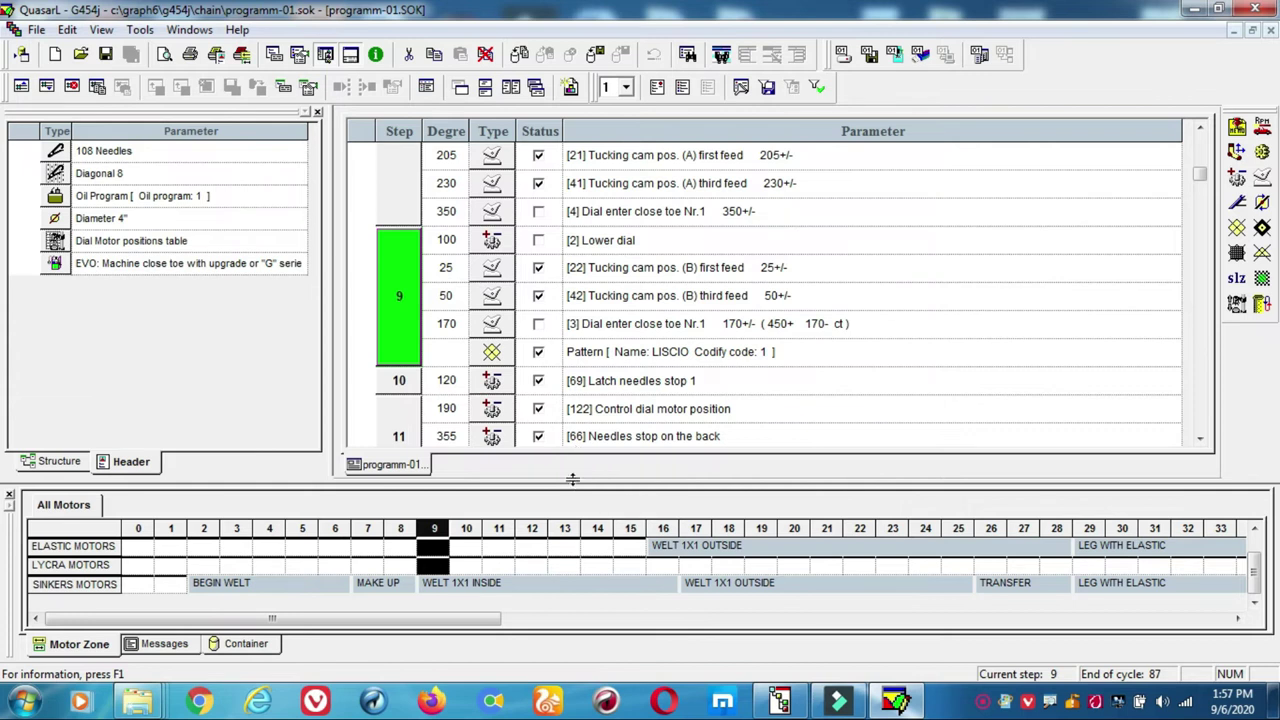
Step: Codify the program onto the hard disk and try to codify it onto a floppy disk
left_click(845, 57)
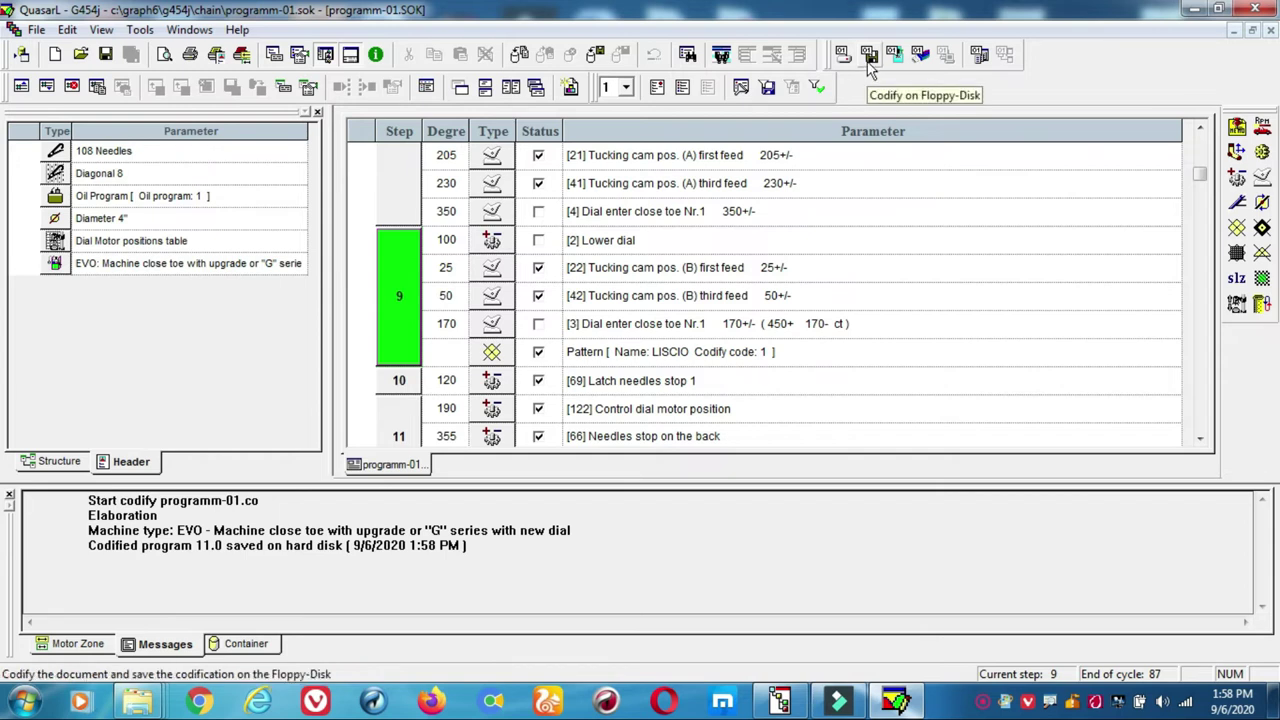
left_click(869, 60)
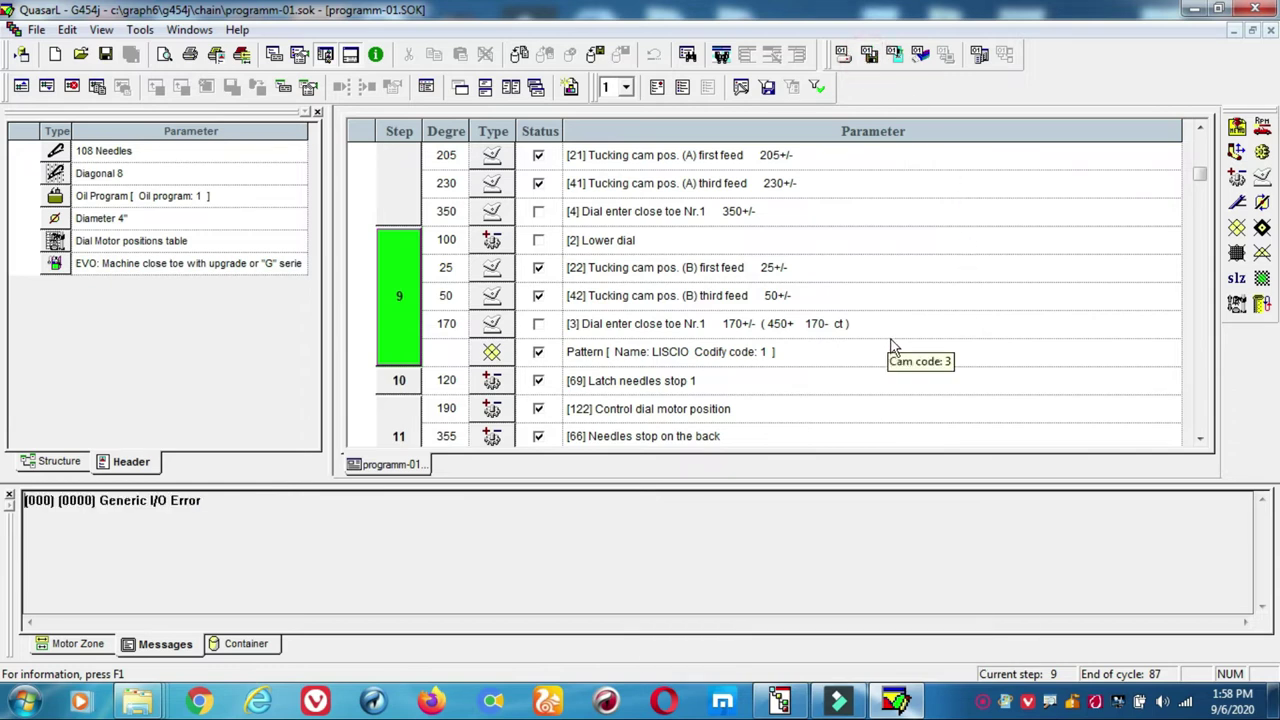
Step: Codify the program for transmission to the machine, declining firewall access for SendCo Plus
left_click(895, 57)
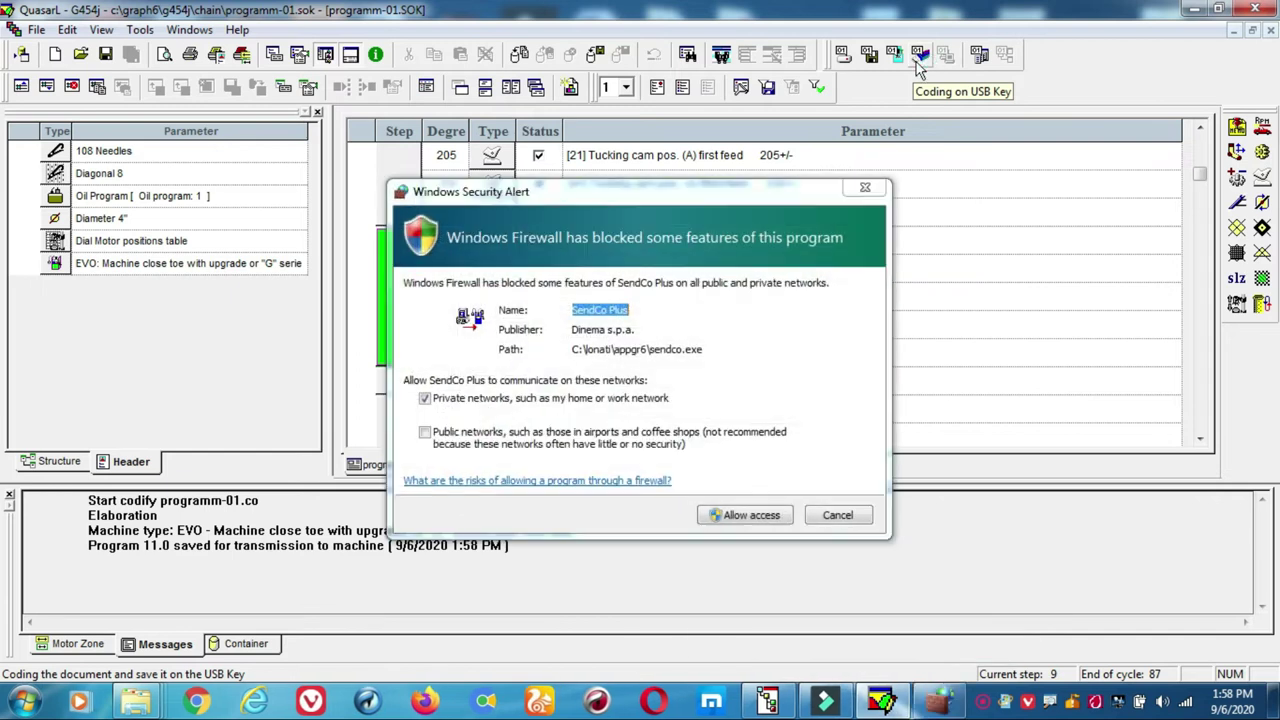
left_click(842, 514)
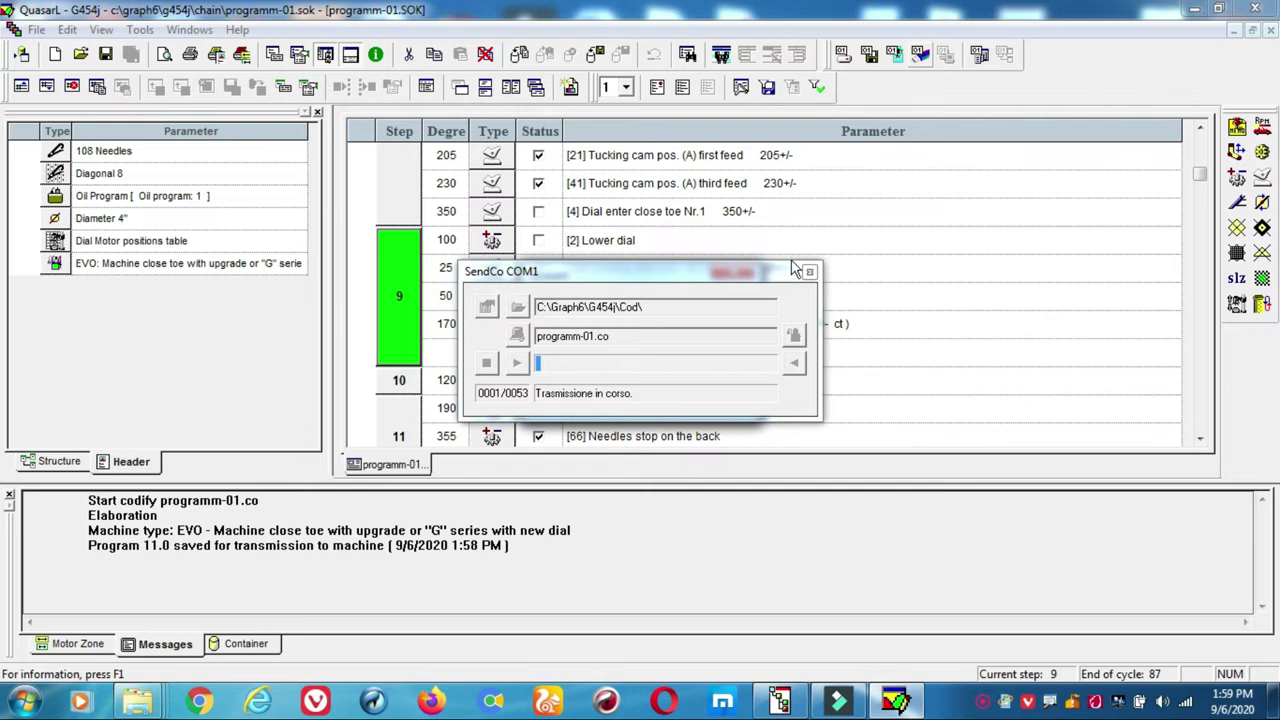
left_click(671, 391)
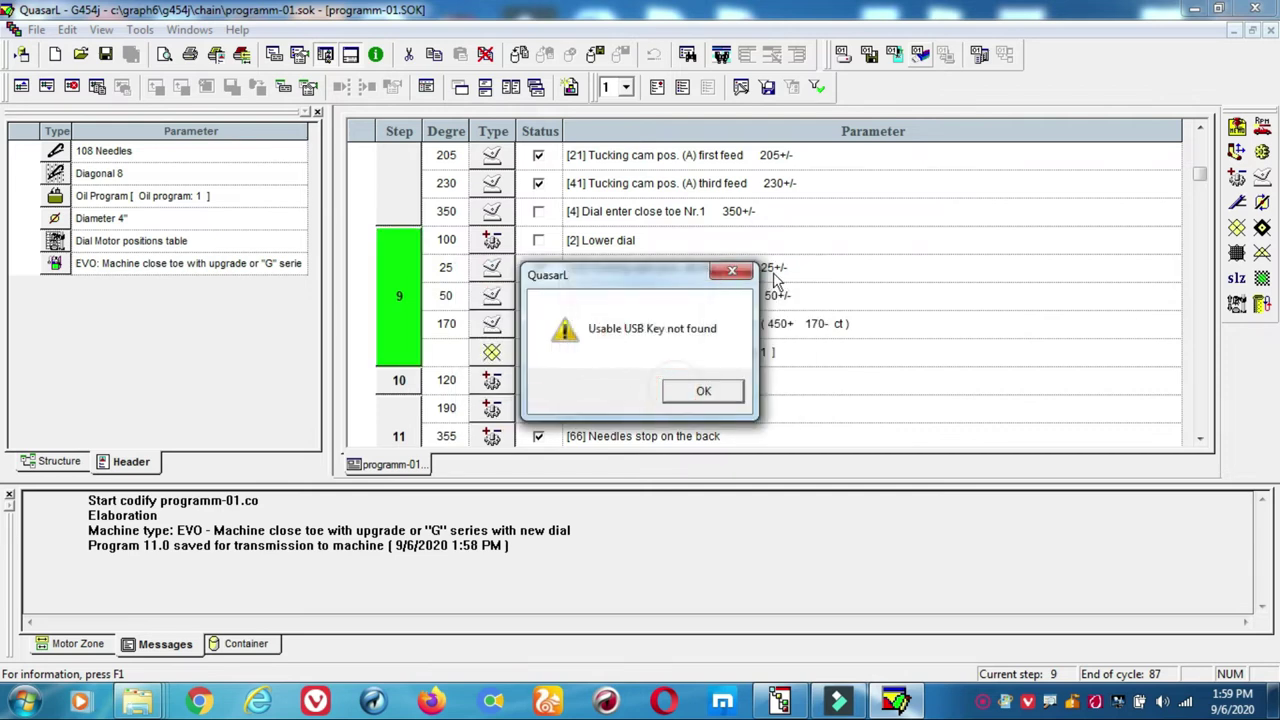
Step: Try to codify the program onto a USB key
left_click(704, 391)
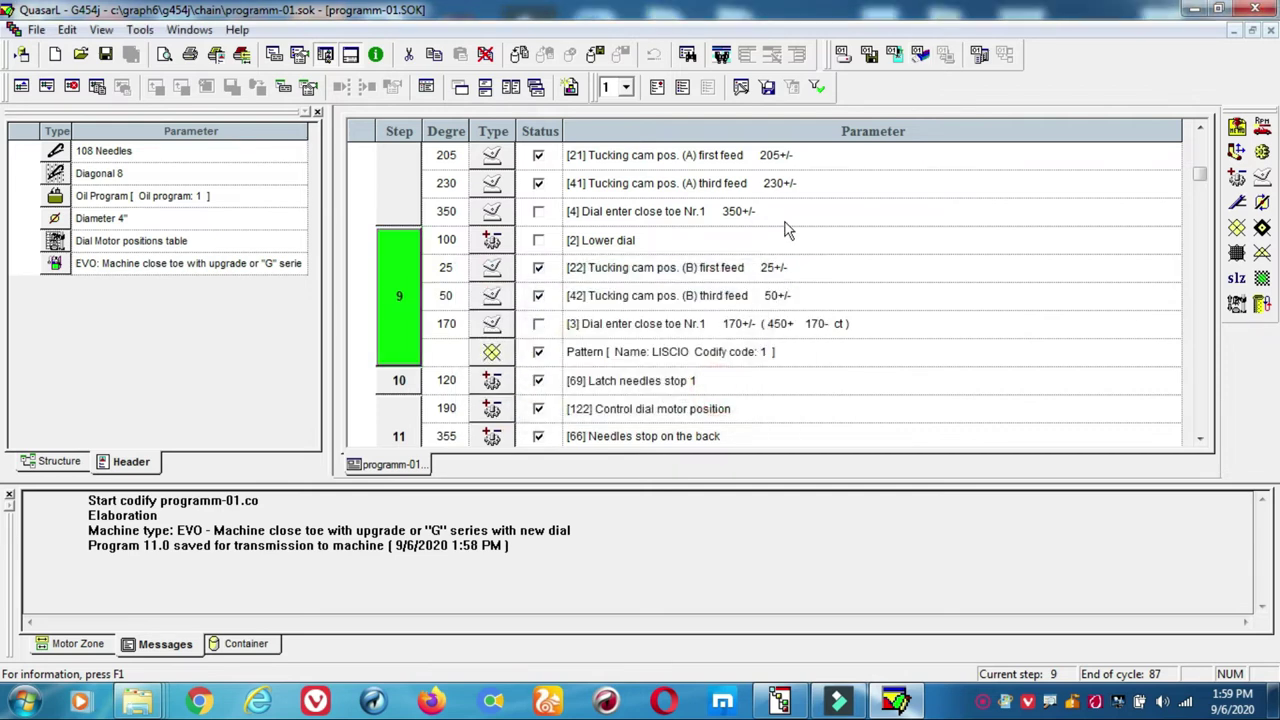
left_click(920, 56)
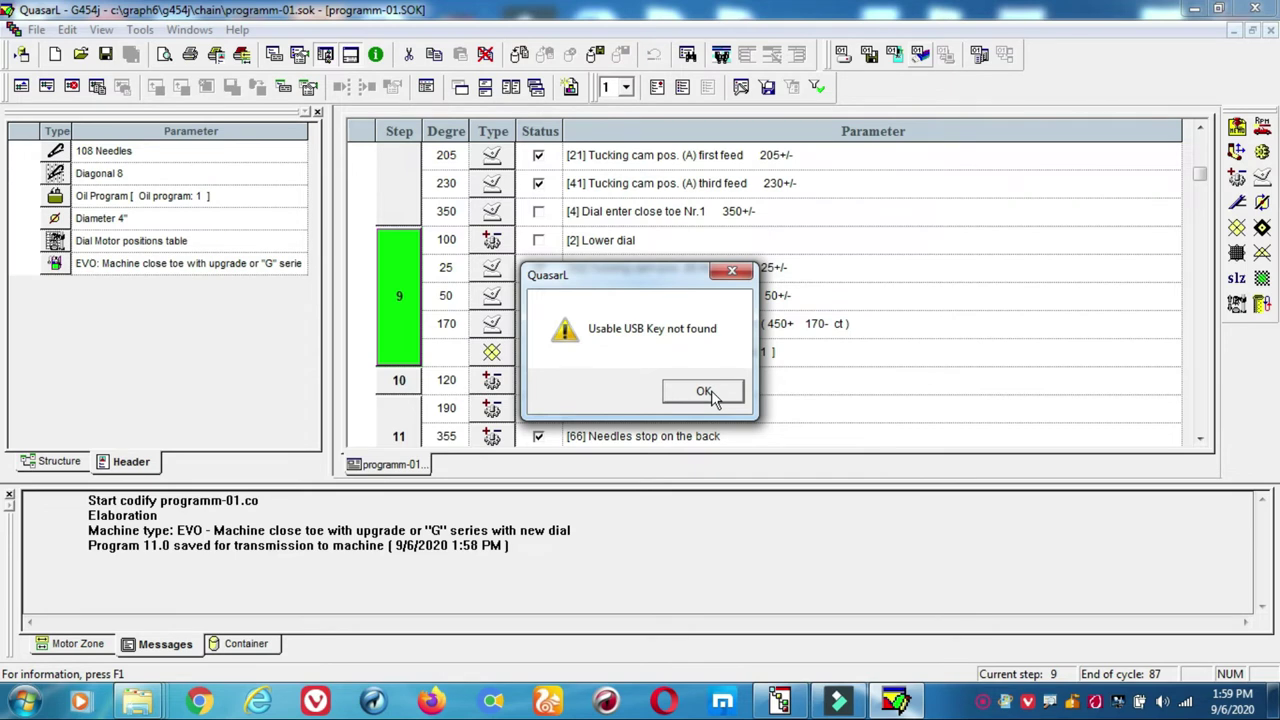
left_click(704, 391)
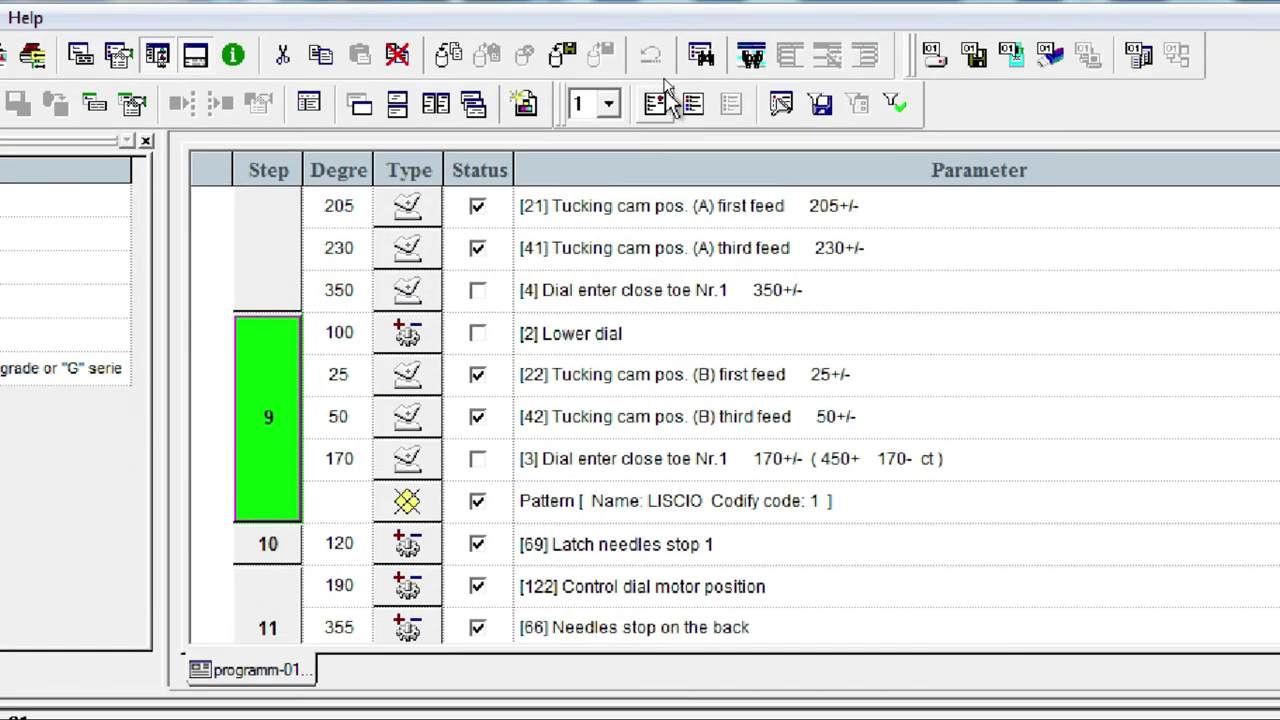
Step: Compare the program's step data arranged by degree and by type, reviewing the rows from step 9 onward and the beginning
left_click(655, 96)
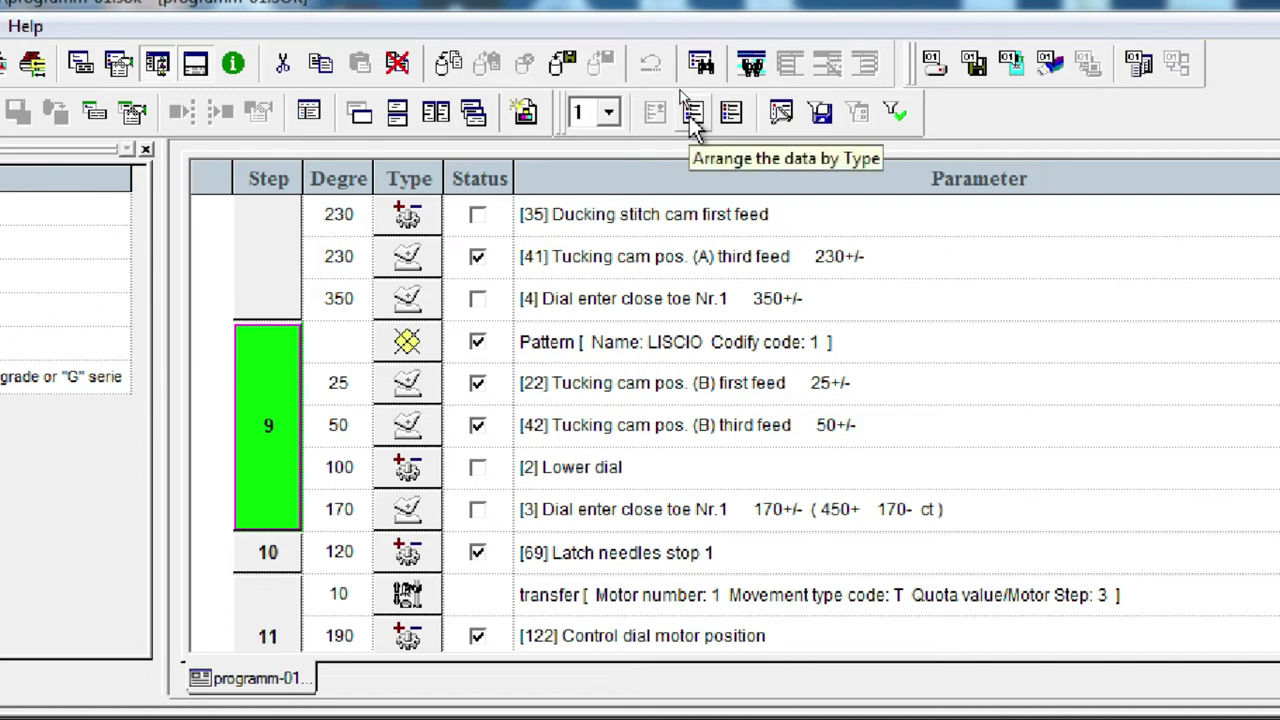
left_click(690, 108)
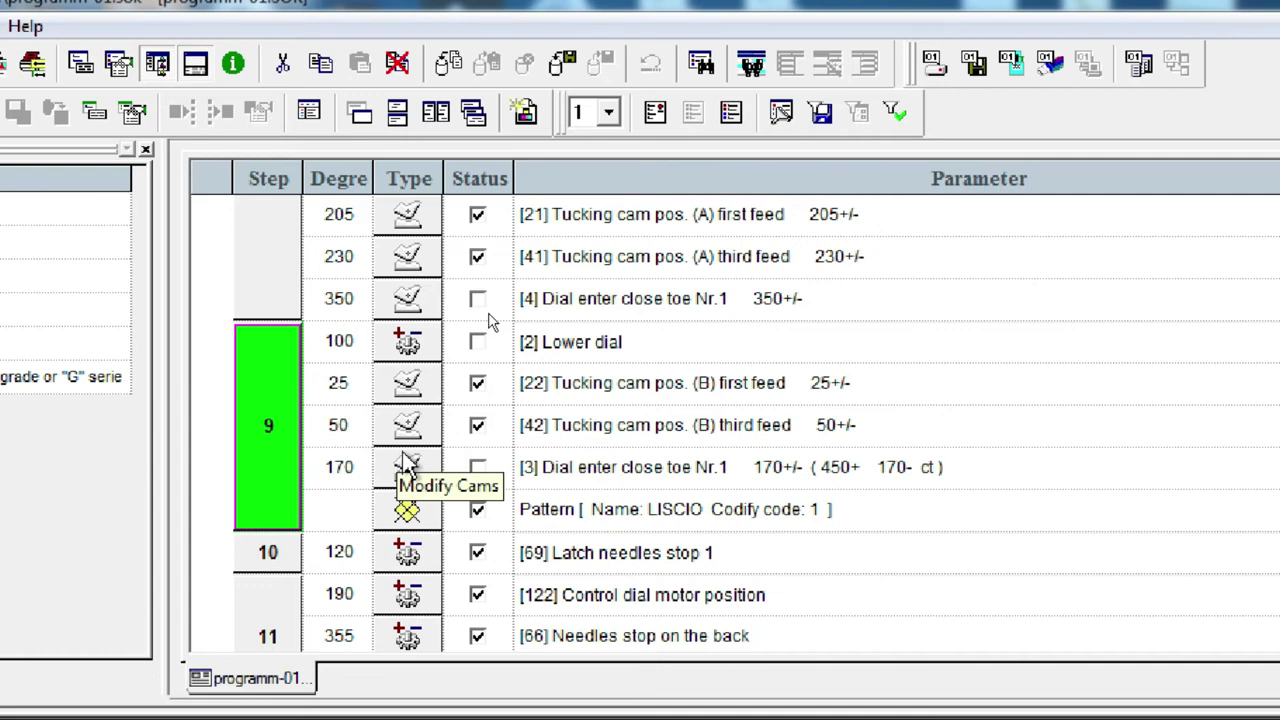
scroll(408, 466, "down", 1)
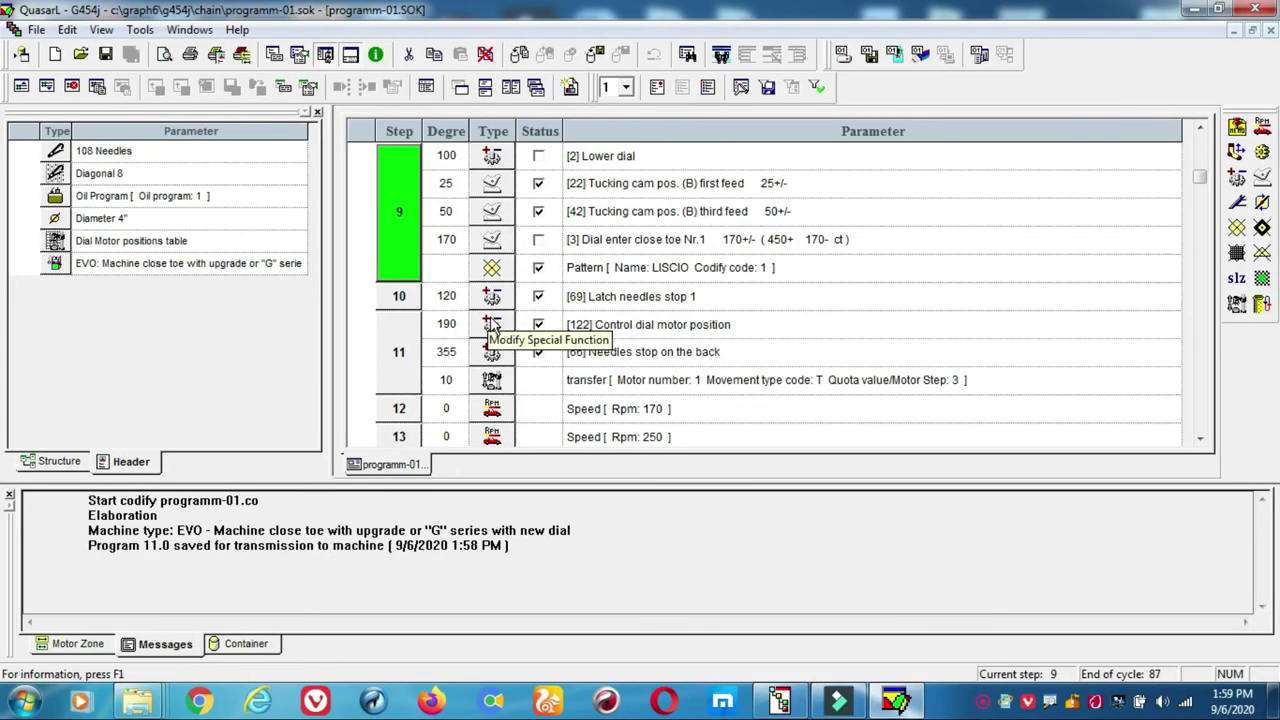
scroll(408, 468, "down", 1)
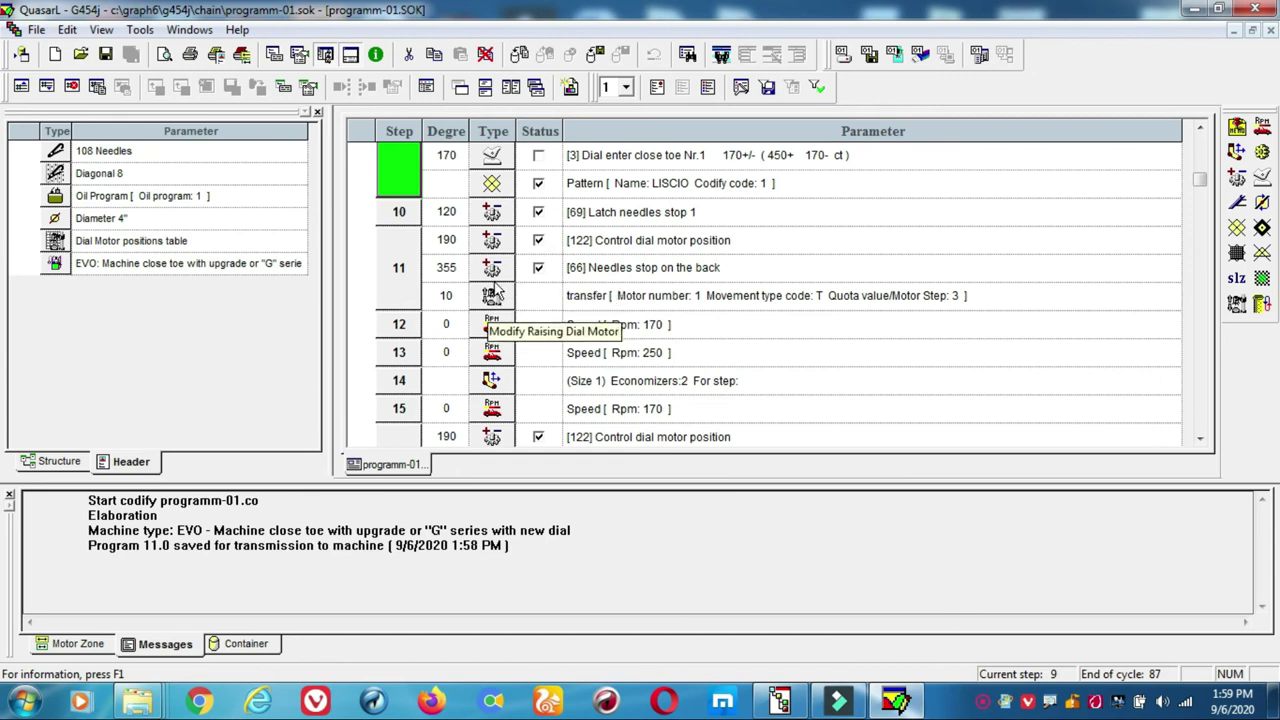
scroll(485, 337, "down", 3)
scroll(483, 339, "up", 6)
scroll(485, 337, "up", 8)
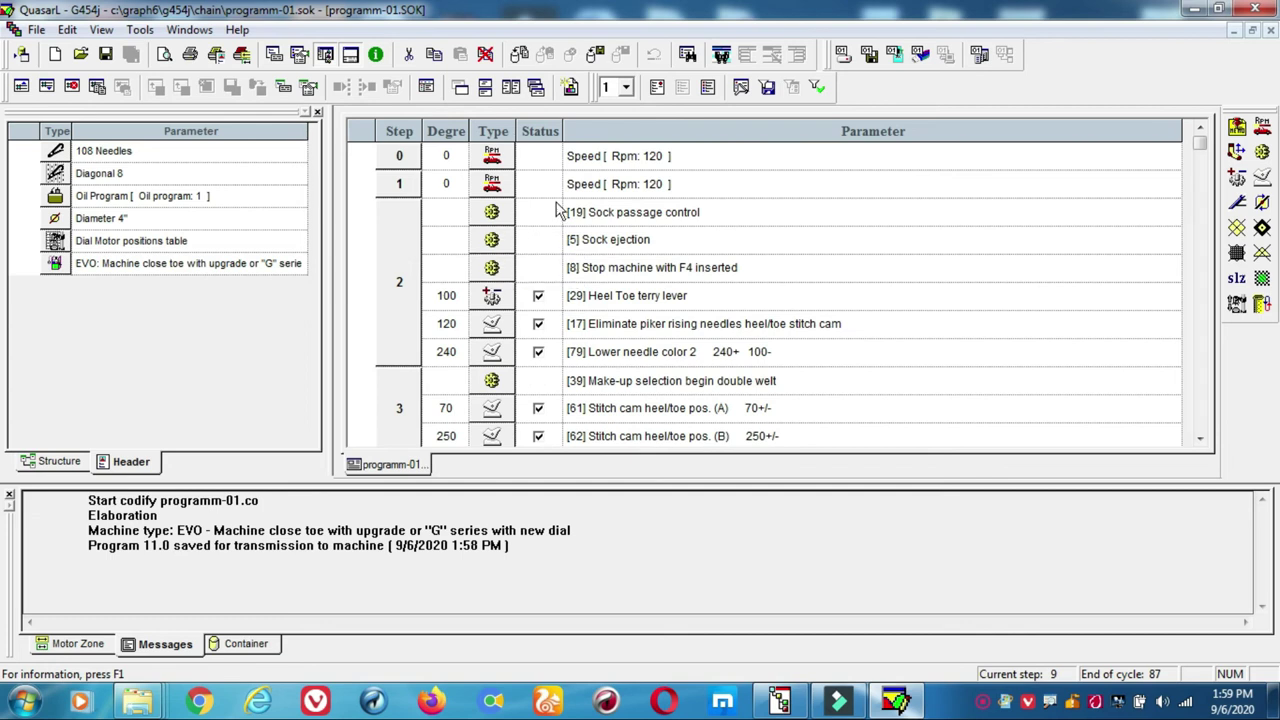
Step: Return the step data to its arrangement by degree and select size 4
left_click(707, 88)
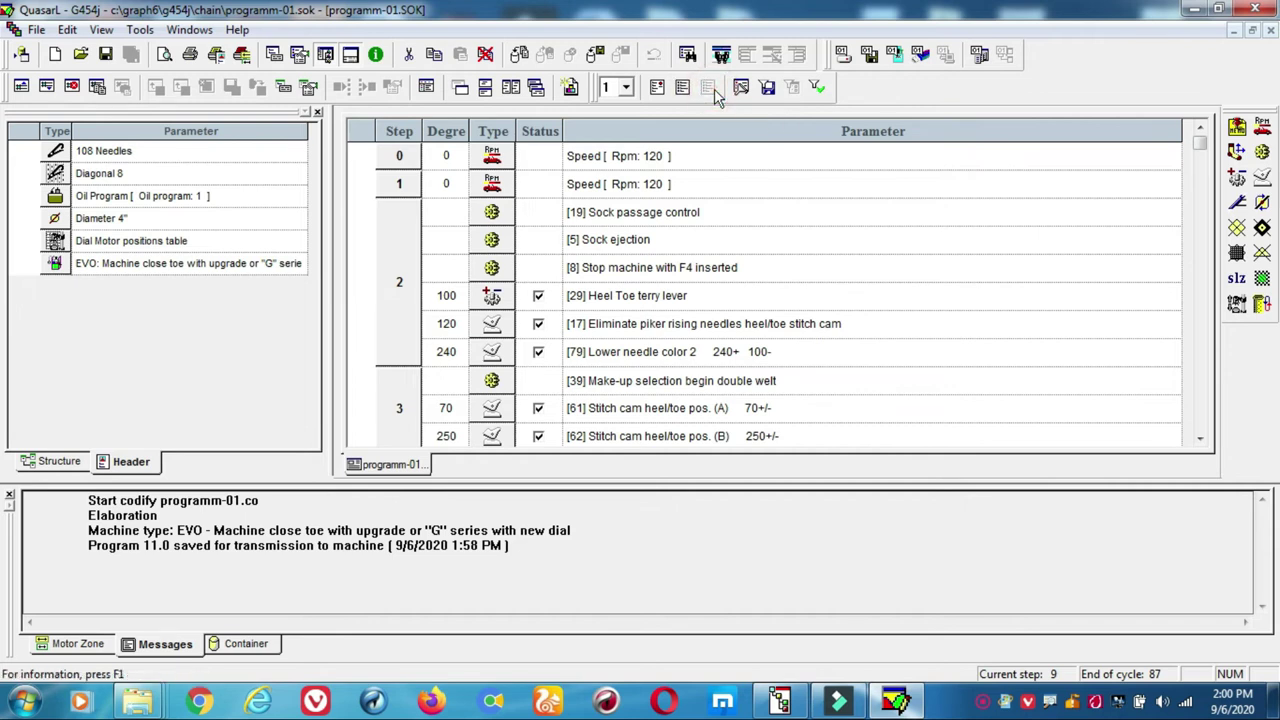
left_click(656, 88)
key("Tab")
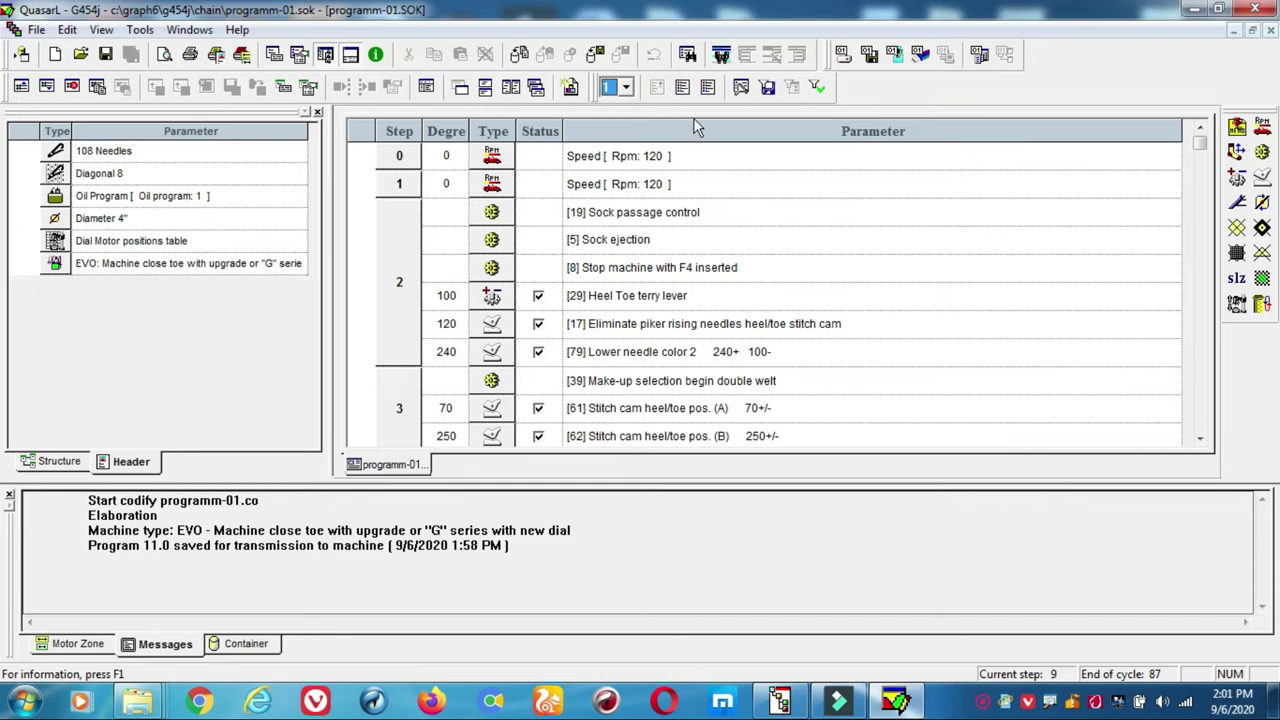
left_click(627, 89)
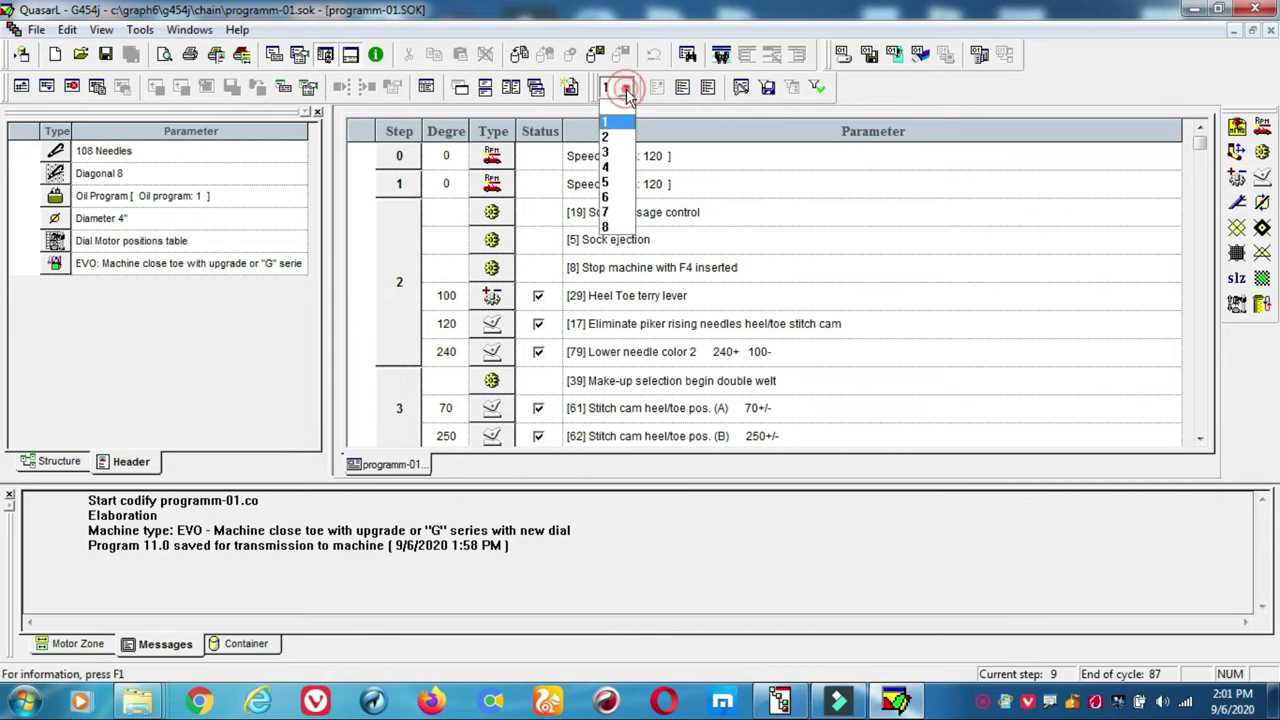
left_click(614, 168)
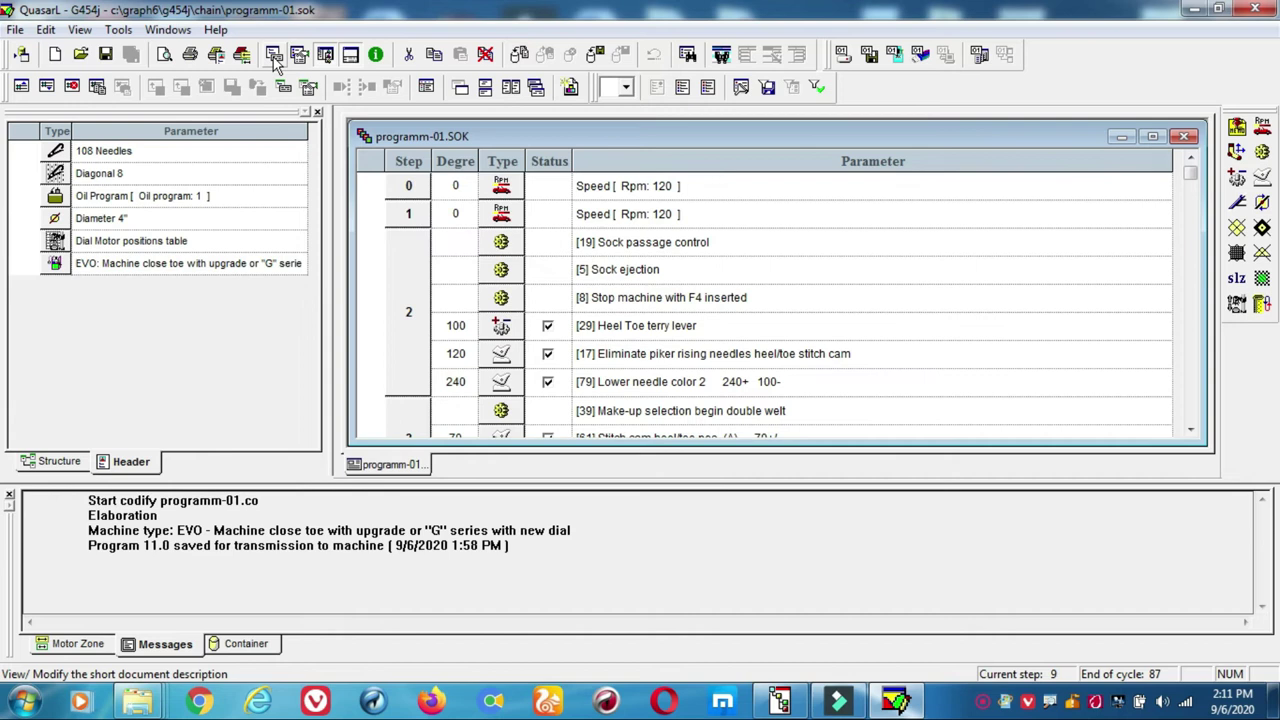
Step: Replace the program's short description with "crew Socks" and save it
left_click(274, 56)
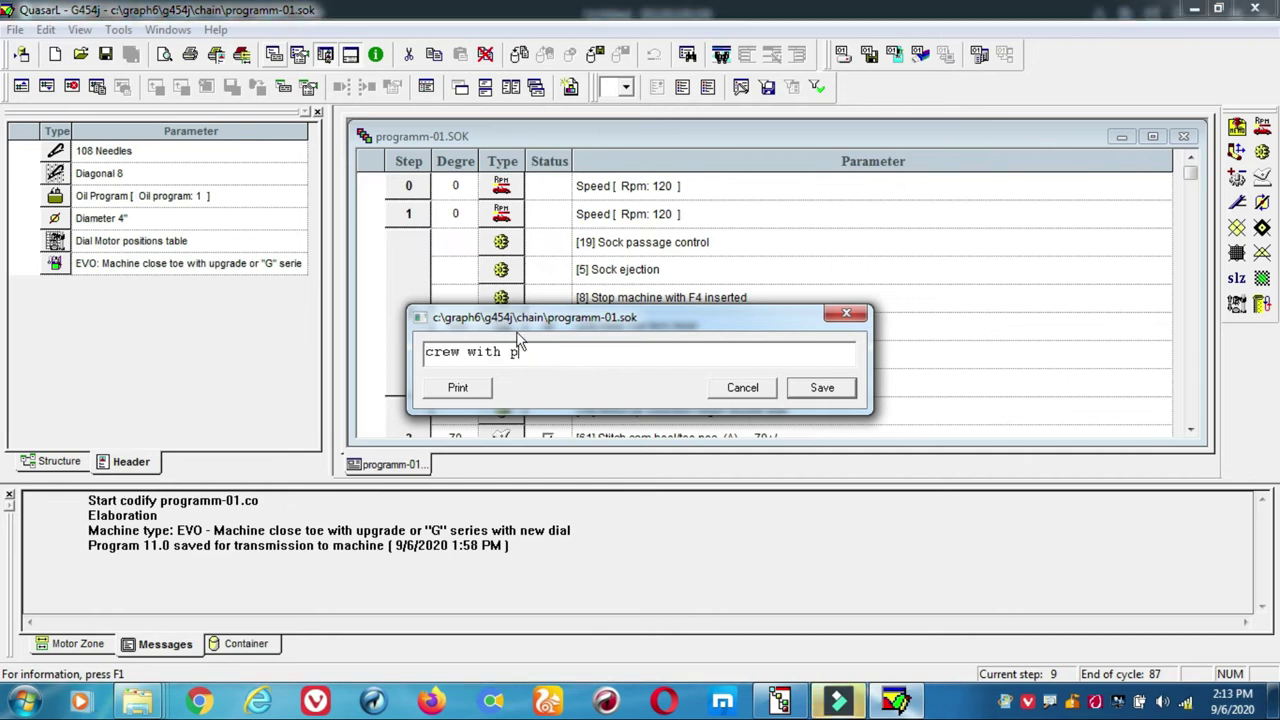
type("p")
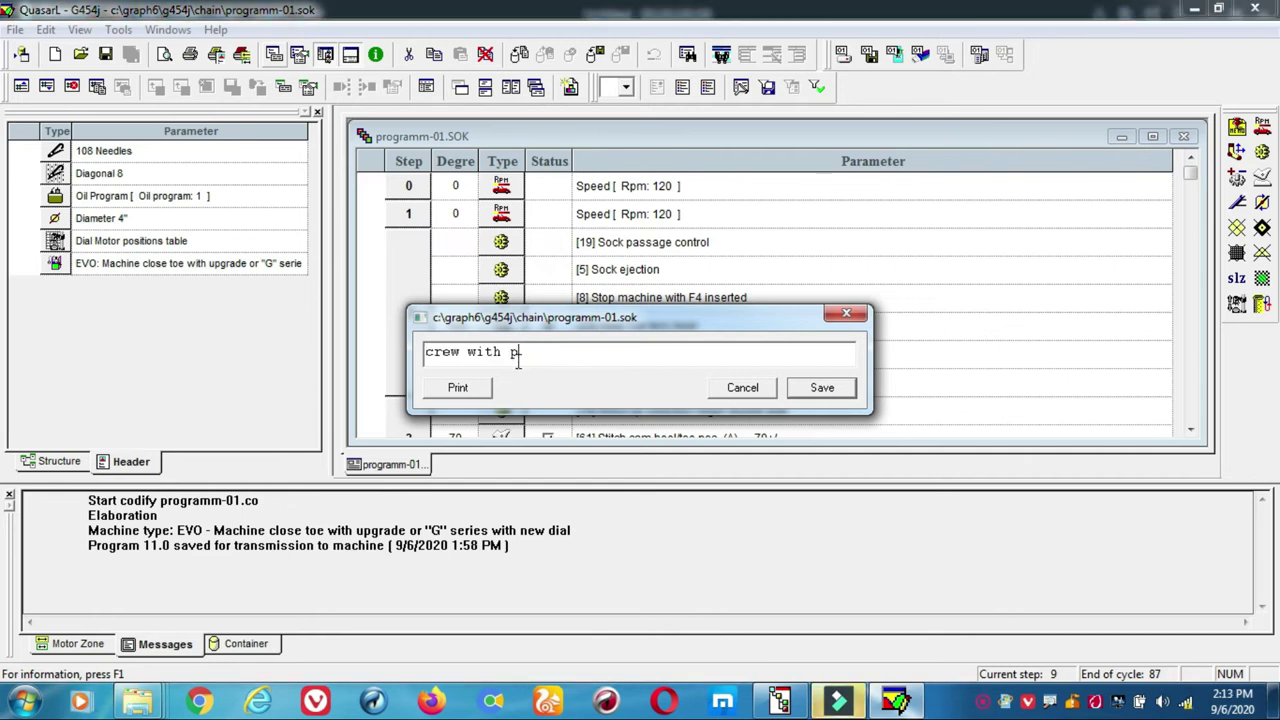
key("BackSpace")
key("BackSpace")
key("BackSpace")
key("BackSpace")
key("BackSpace")
key("BackSpace")
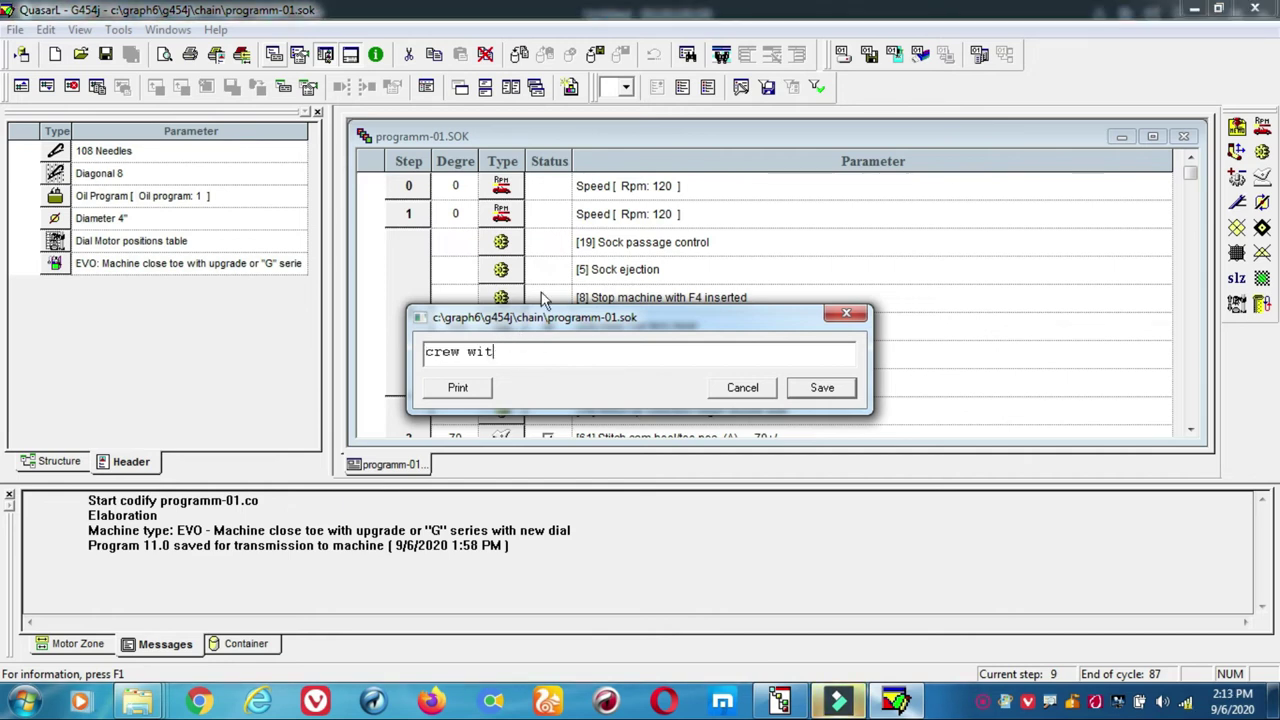
type("S")
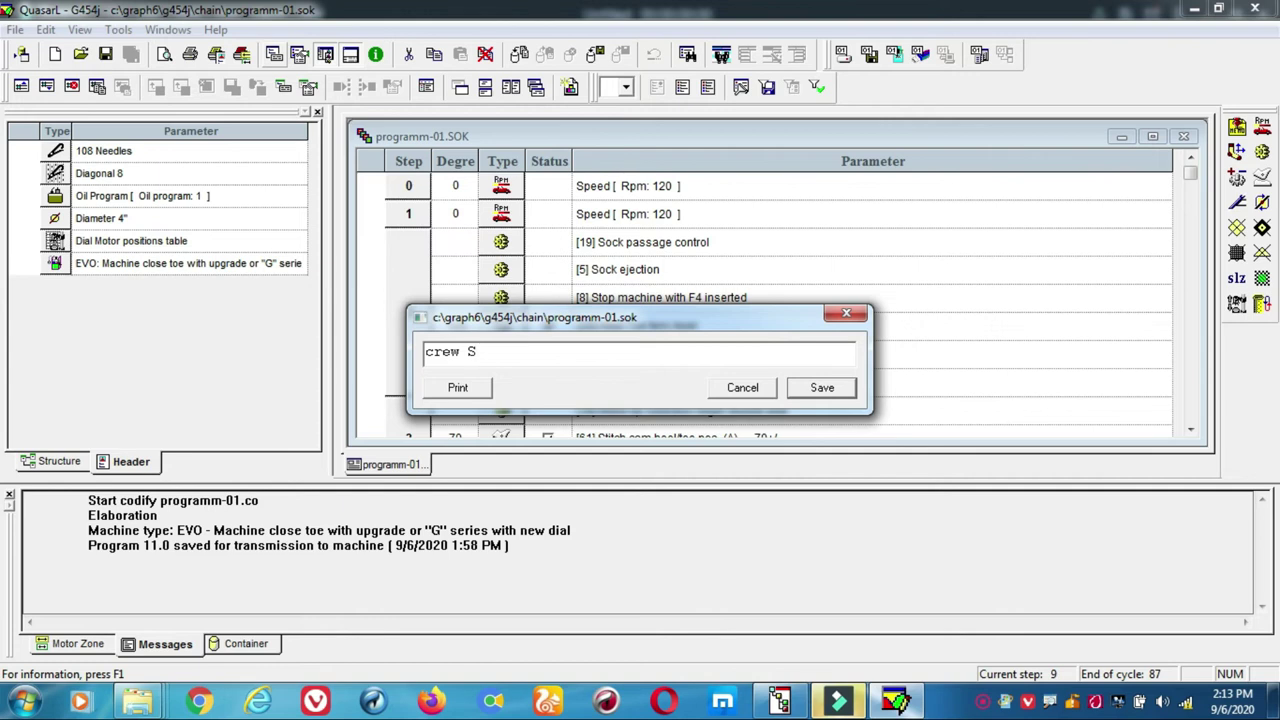
type("ocks")
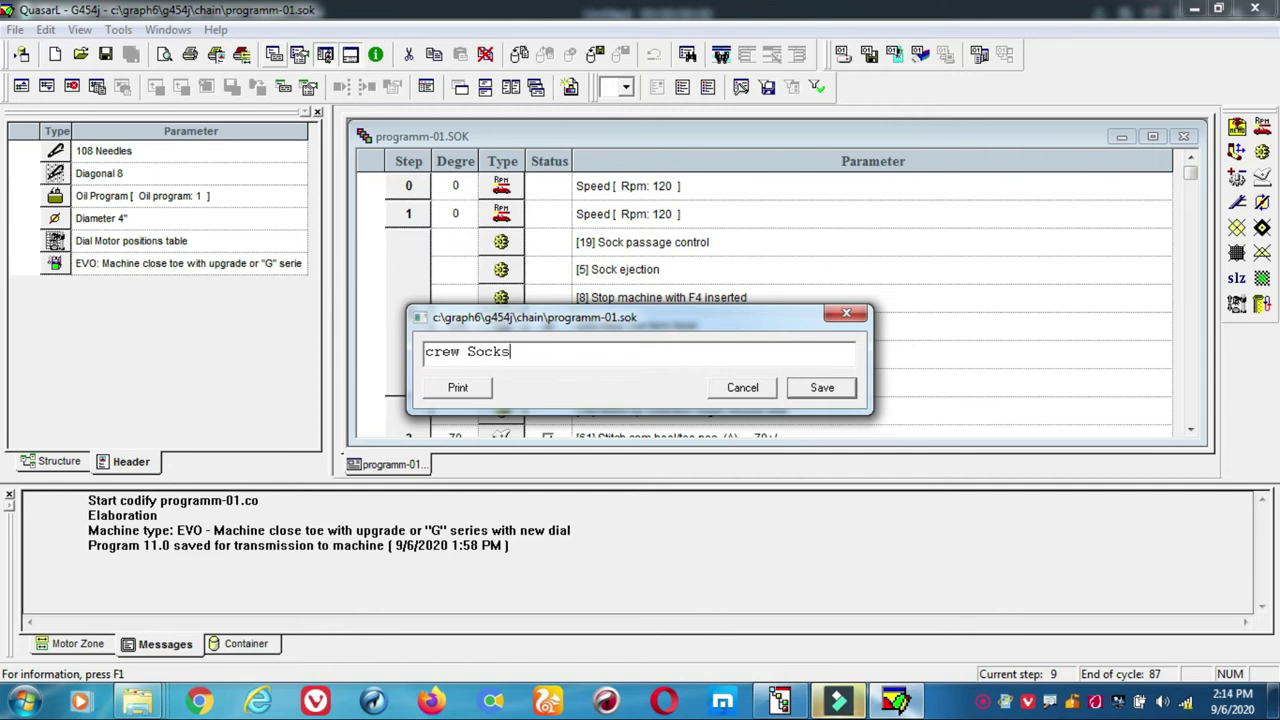
left_click(808, 398)
Step: Switch to BigBang and reload the G454j Programs folder to check the description of programm-01.SOK
left_click(780, 701)
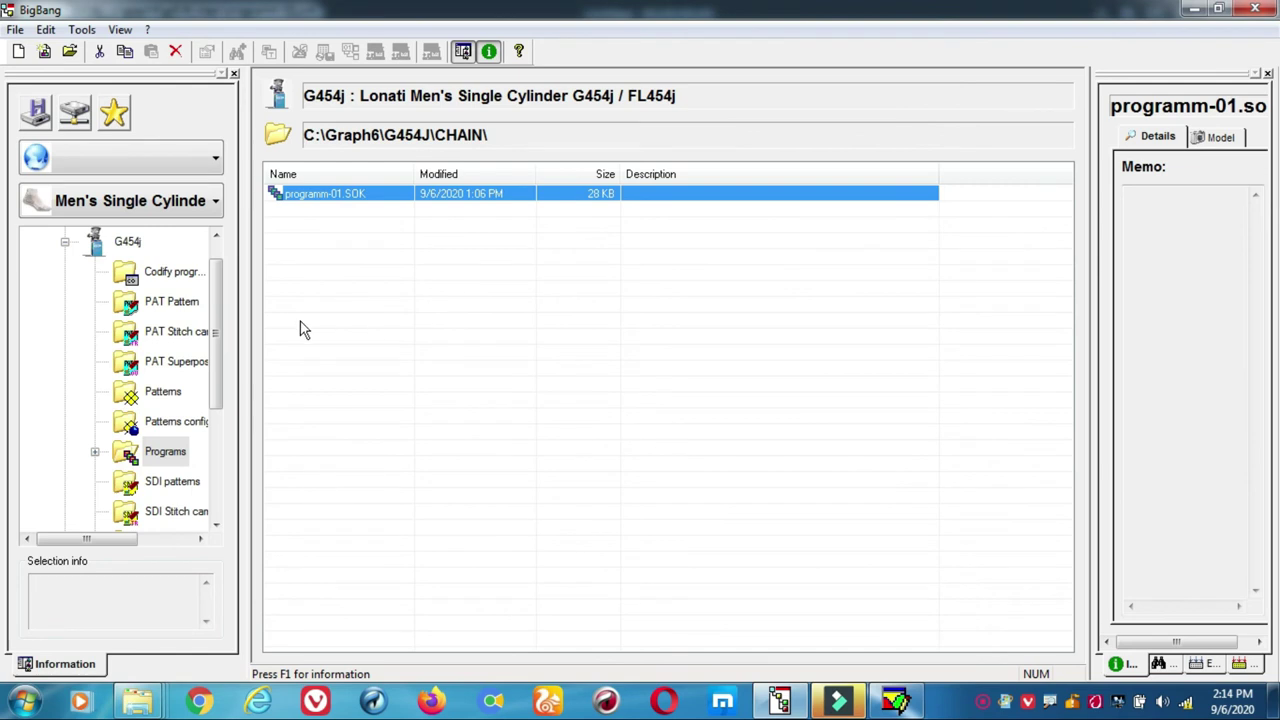
left_click(128, 422)
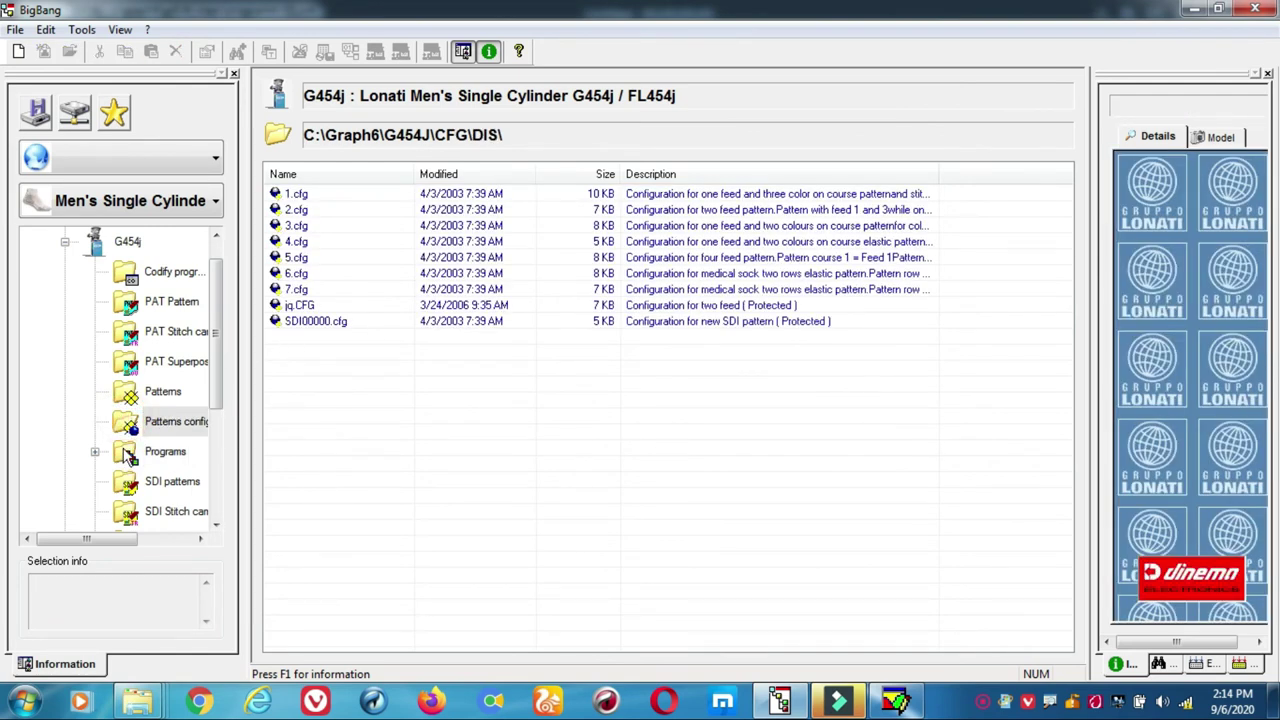
left_click(128, 452)
Step: Save the program in QuasarL and check the description of programm-01.SOK in BigBang's reloaded Programs folder
left_click(897, 703)
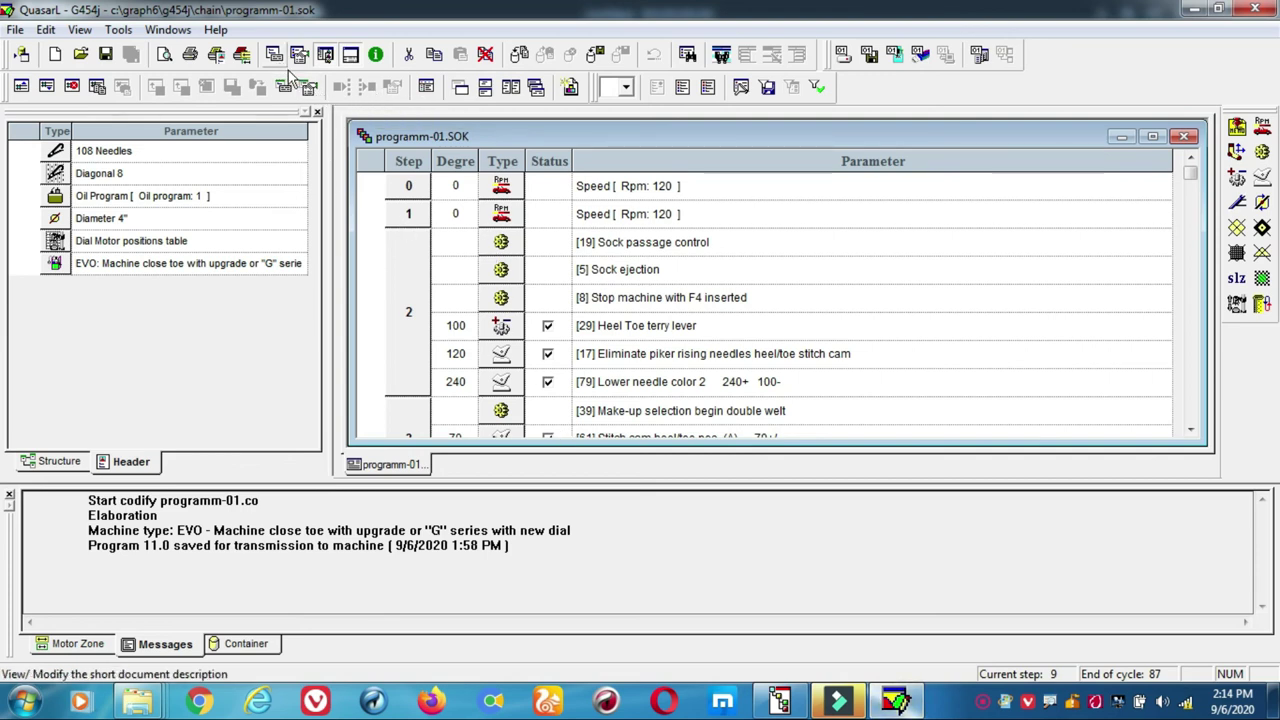
left_click(105, 54)
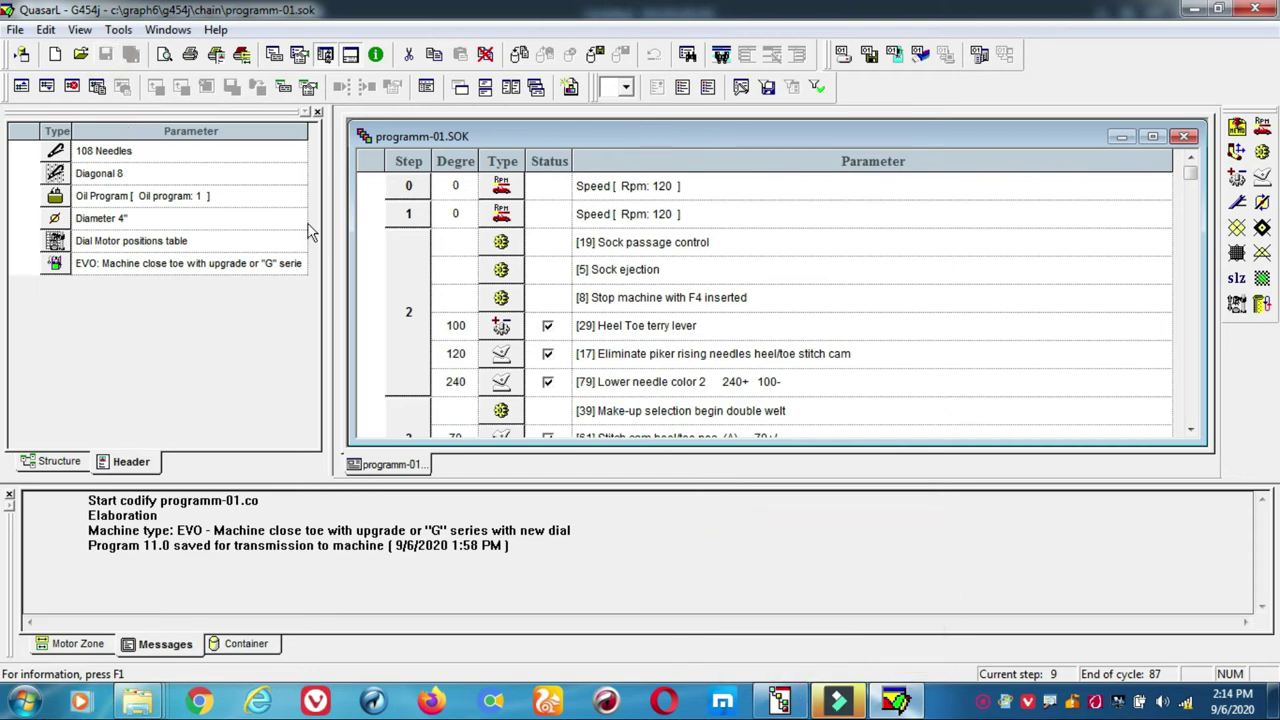
left_click(780, 700)
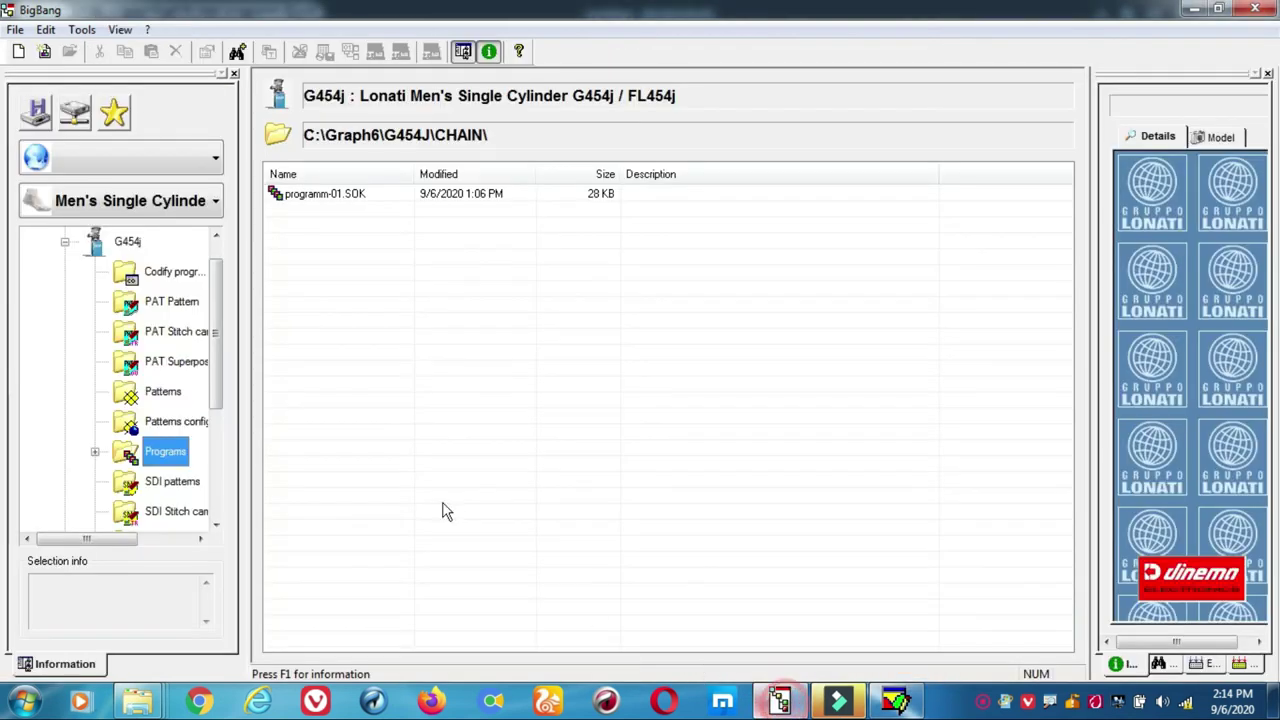
left_click(125, 421)
left_click(118, 450)
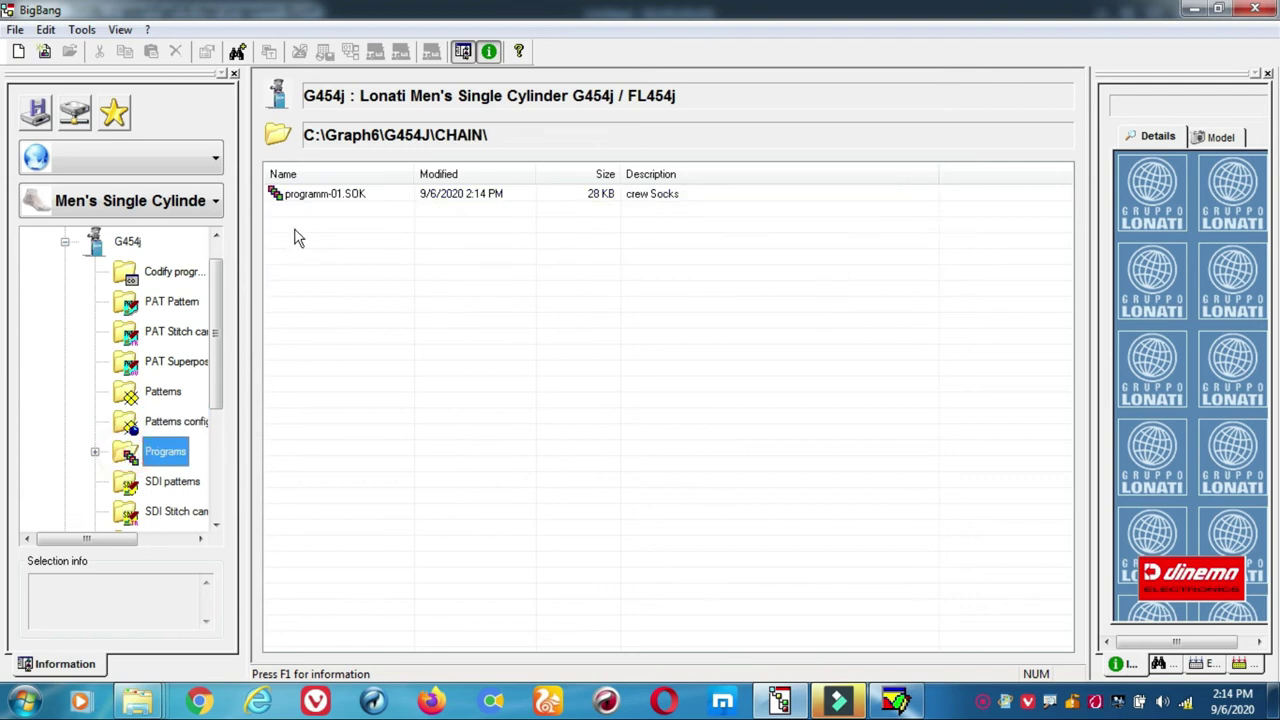
left_click(313, 200)
left_click(655, 197)
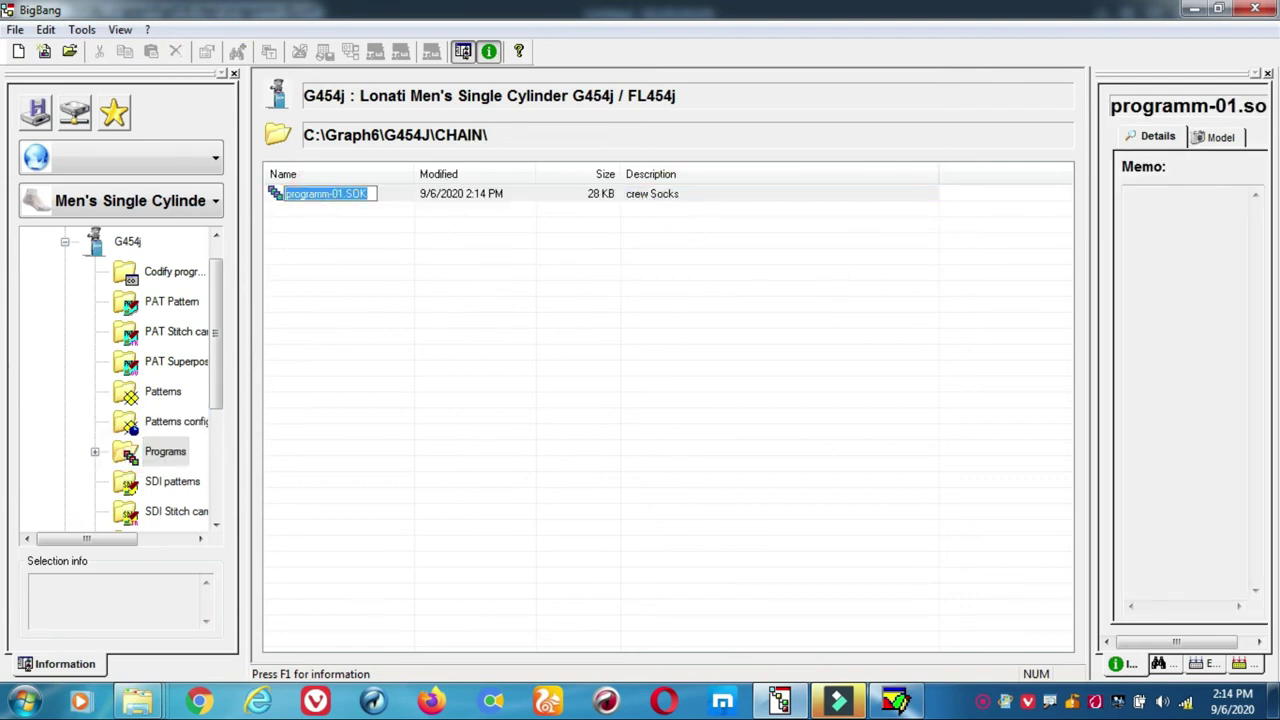
Step: Return to QuasarL and view the short description of Alias 001, leaving it without saving
left_click(895, 703)
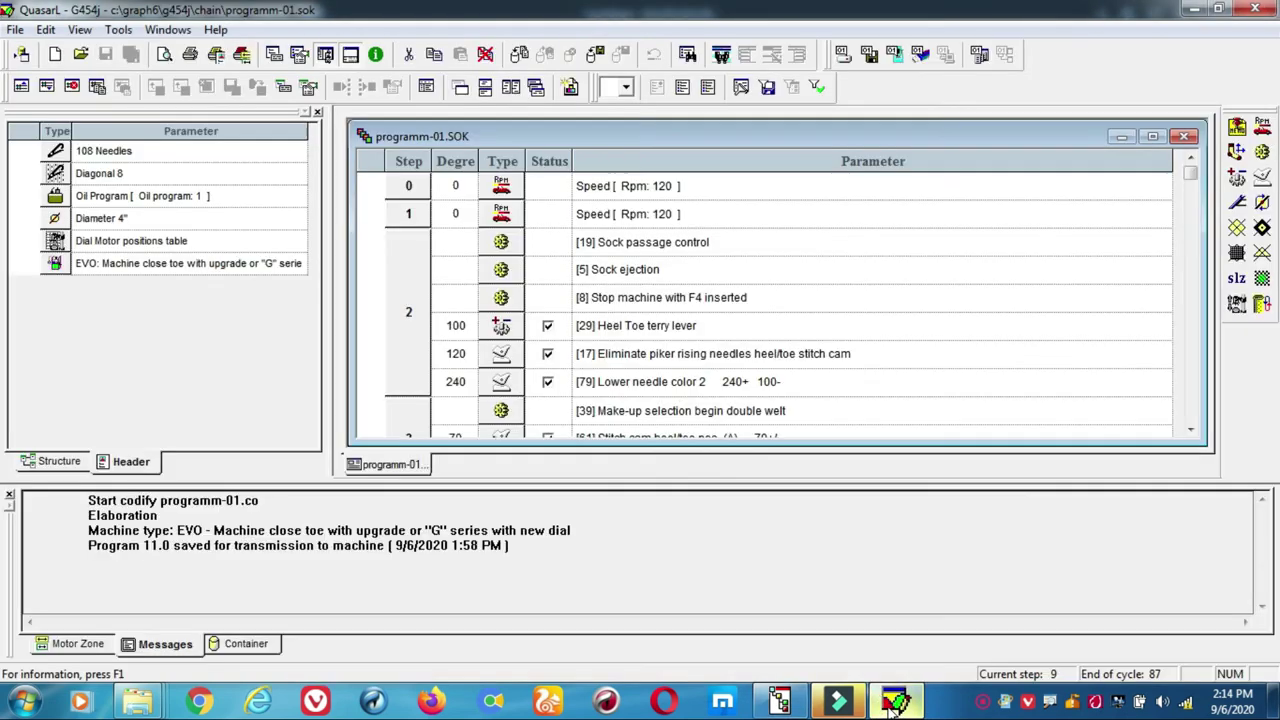
left_click(283, 88)
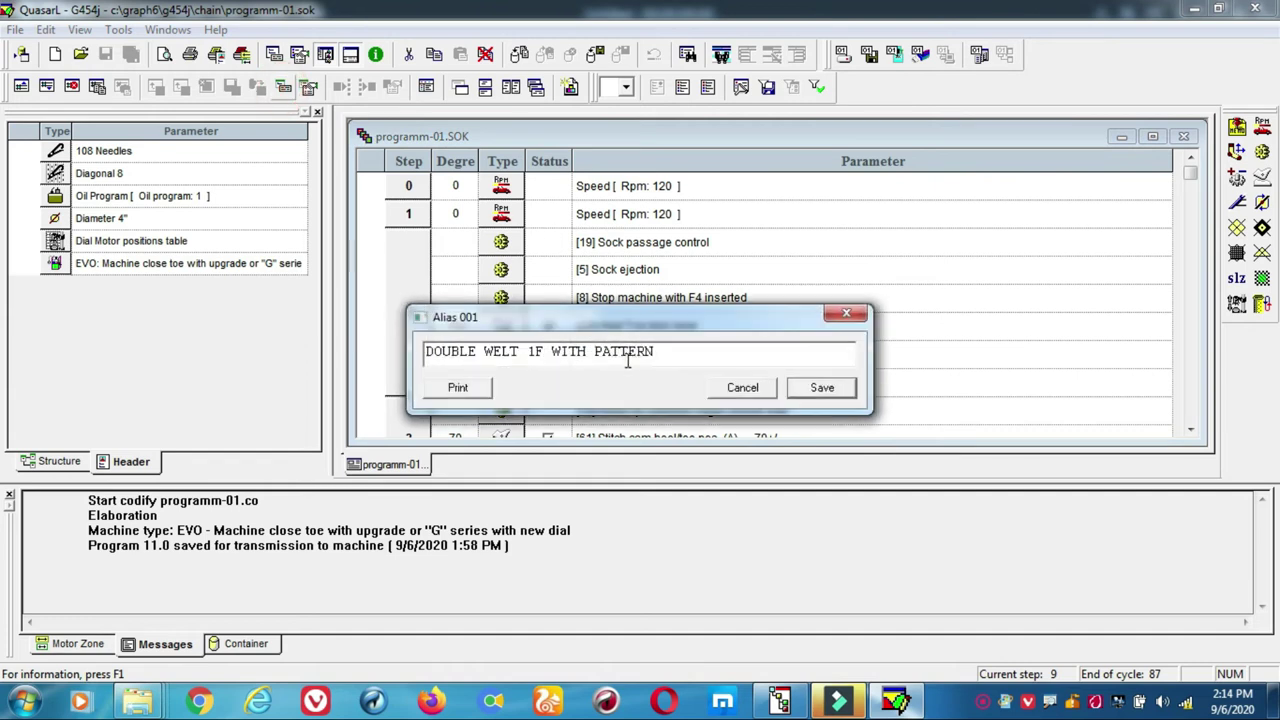
left_click(742, 389)
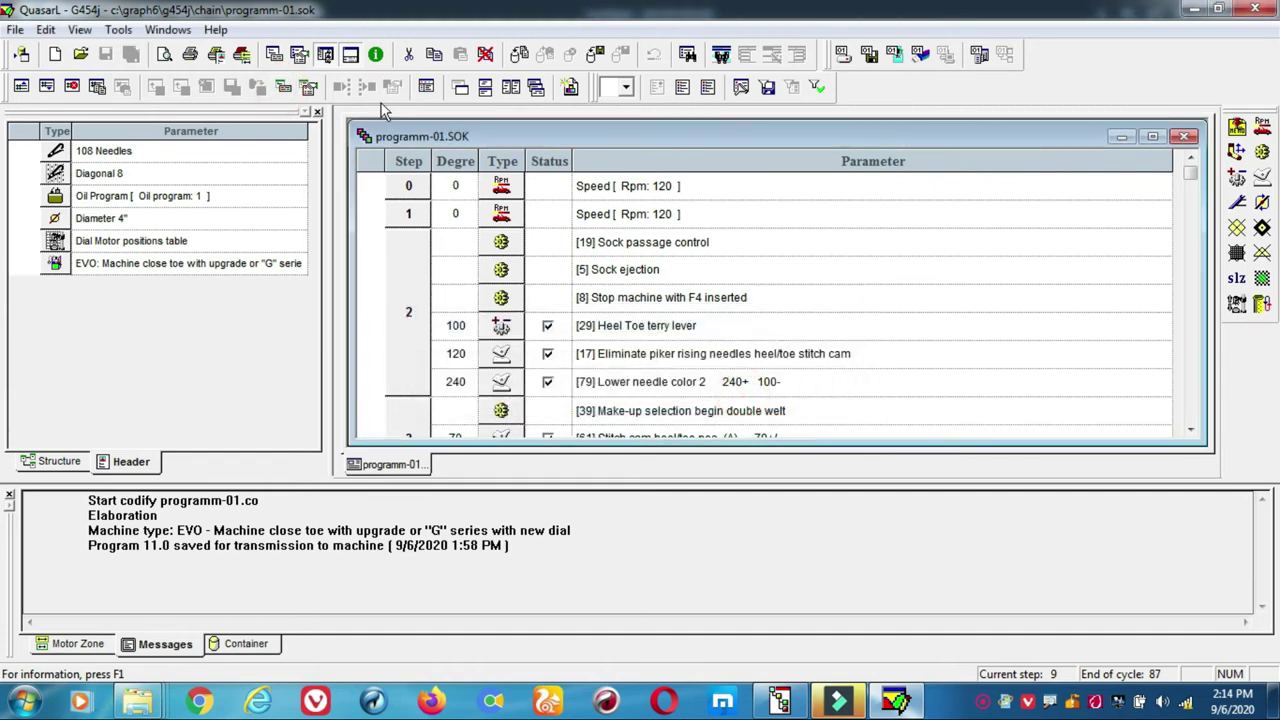
Step: Enter "crew socks" as the program's extended description, save the program and switch to BigBang
left_click(299, 54)
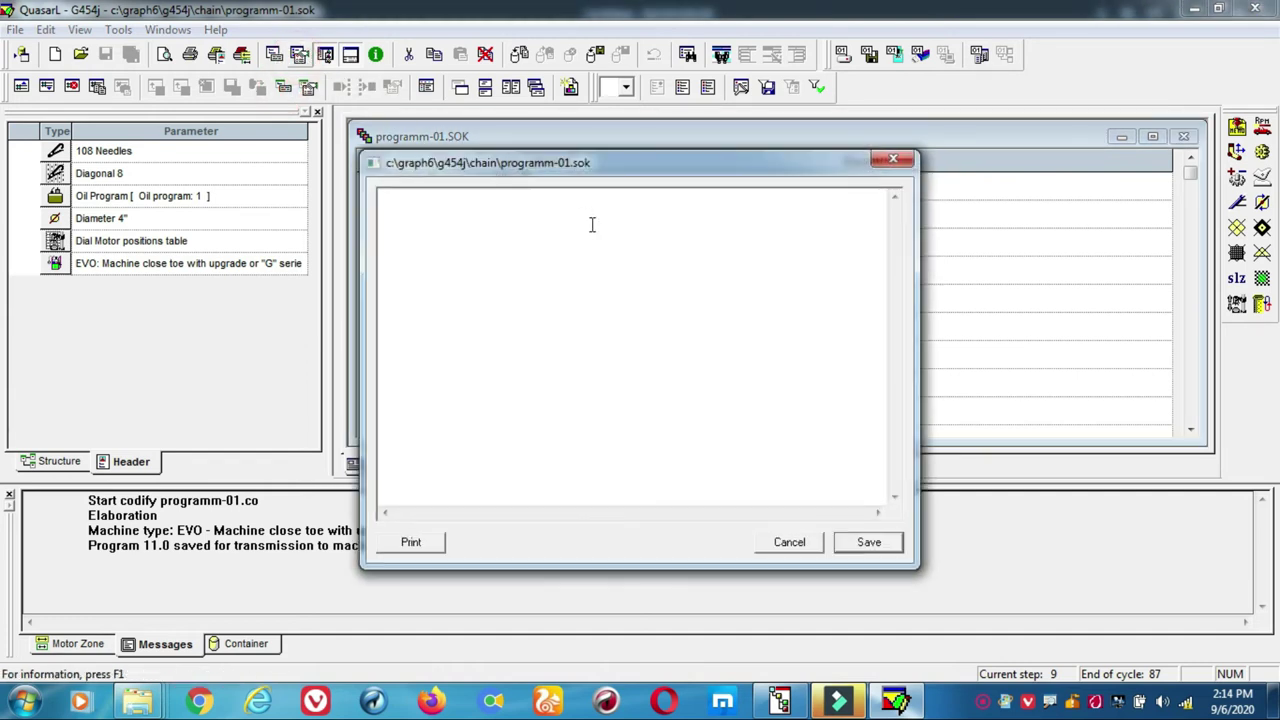
left_click(454, 221)
left_click(856, 546)
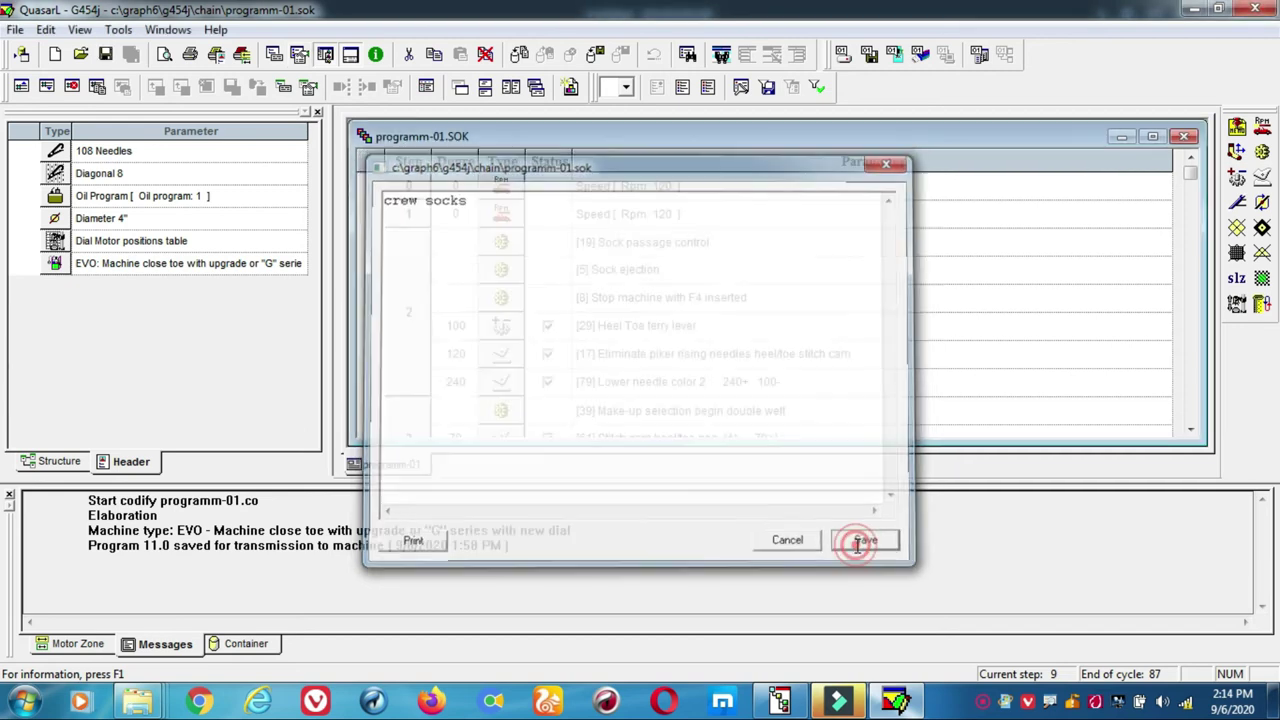
left_click(104, 56)
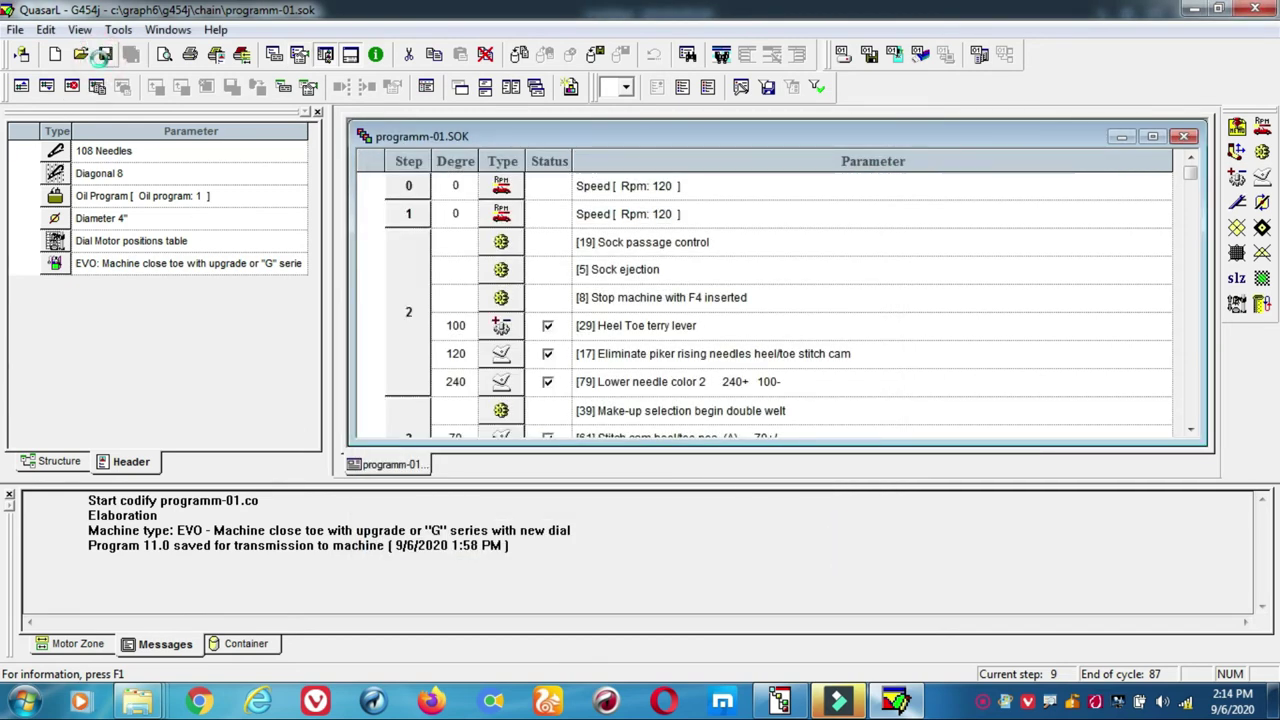
left_click(780, 700)
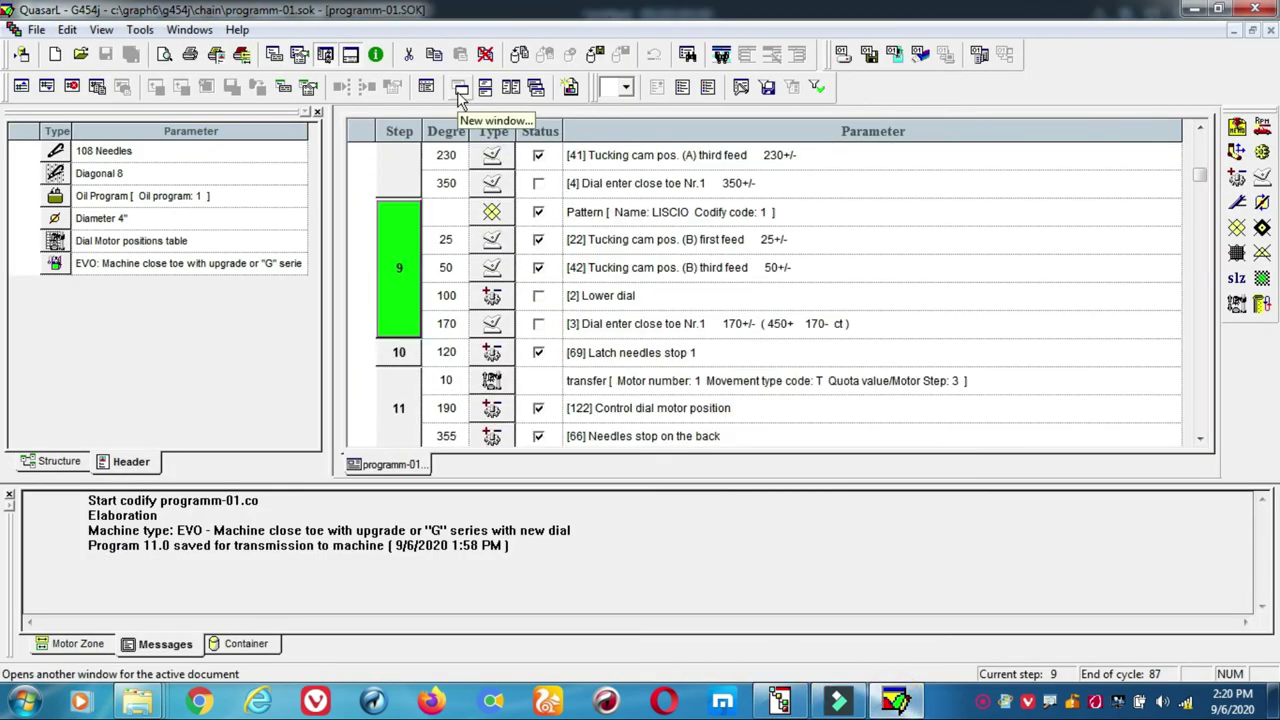
Step: Open a new window of the program in Pattern view, connected to the active window
left_click(460, 92)
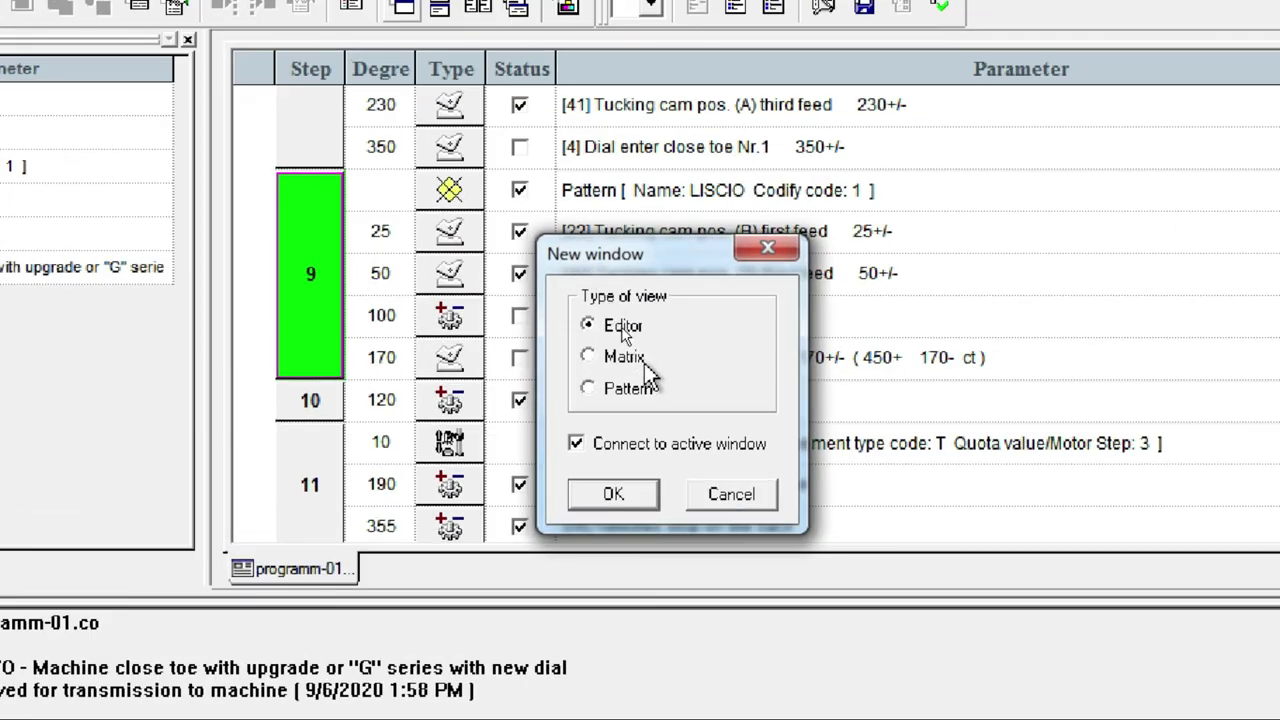
left_click(590, 389)
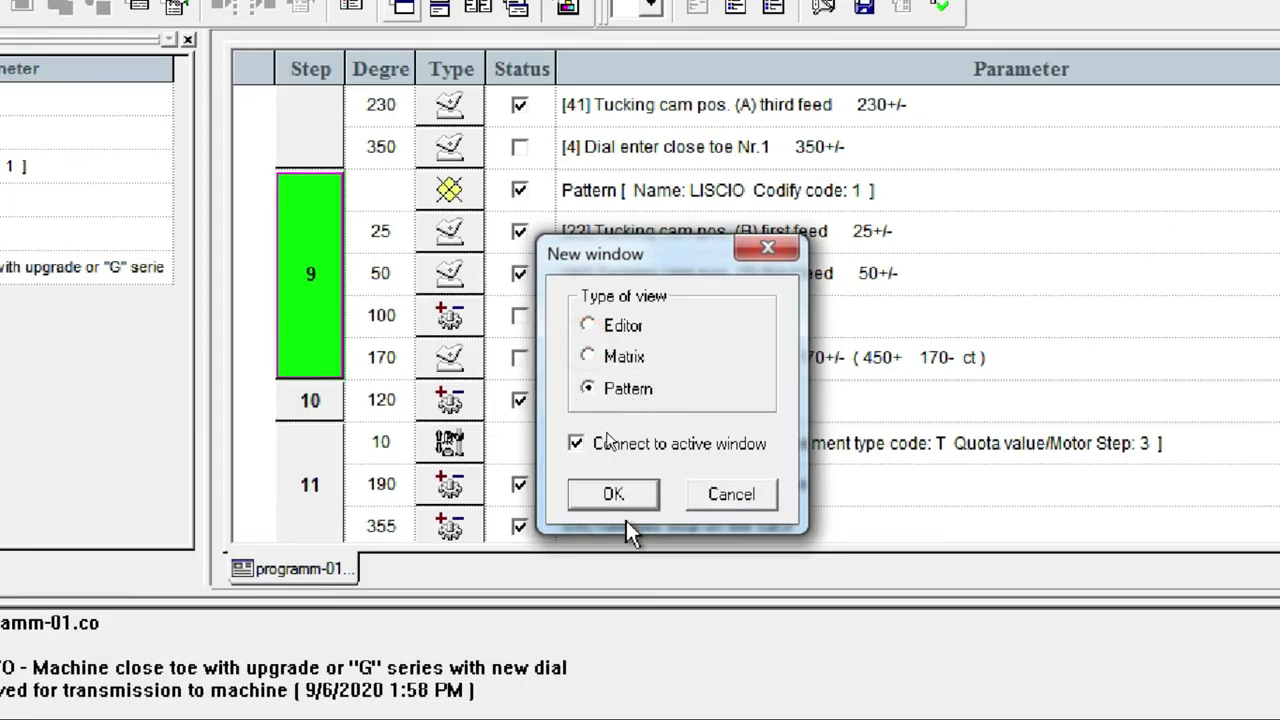
left_click(612, 494)
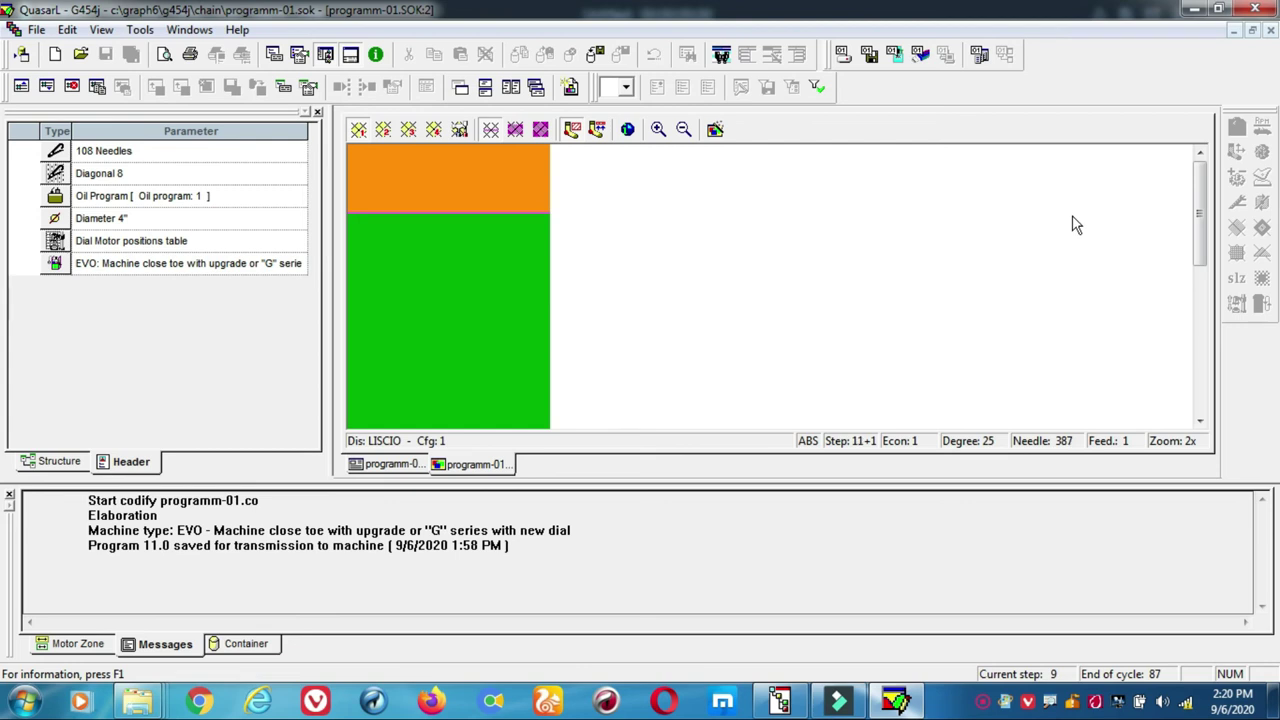
Step: Examine the sock's pattern view from the welt to the heel zone, checking which step each row belongs to and the display options
left_click(480, 180)
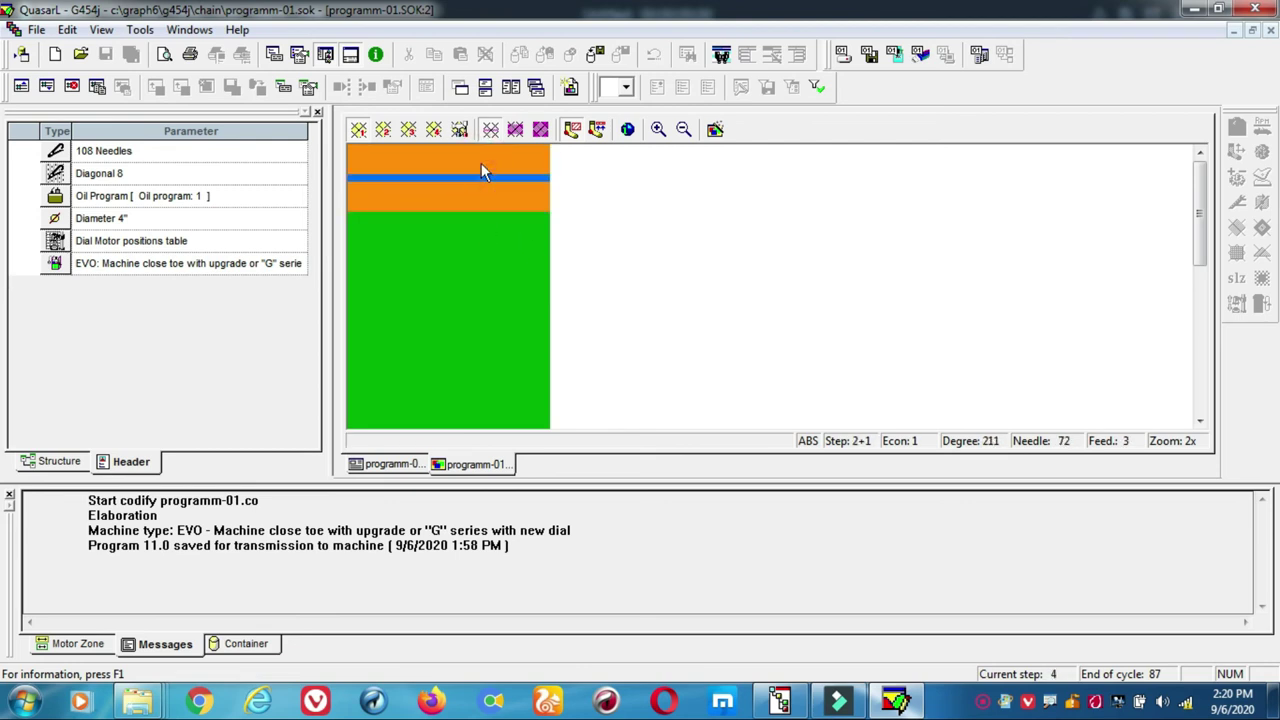
left_click(485, 185)
left_click_drag(1197, 205, 1203, 333)
left_click(441, 276)
left_click(443, 252)
left_click(447, 275)
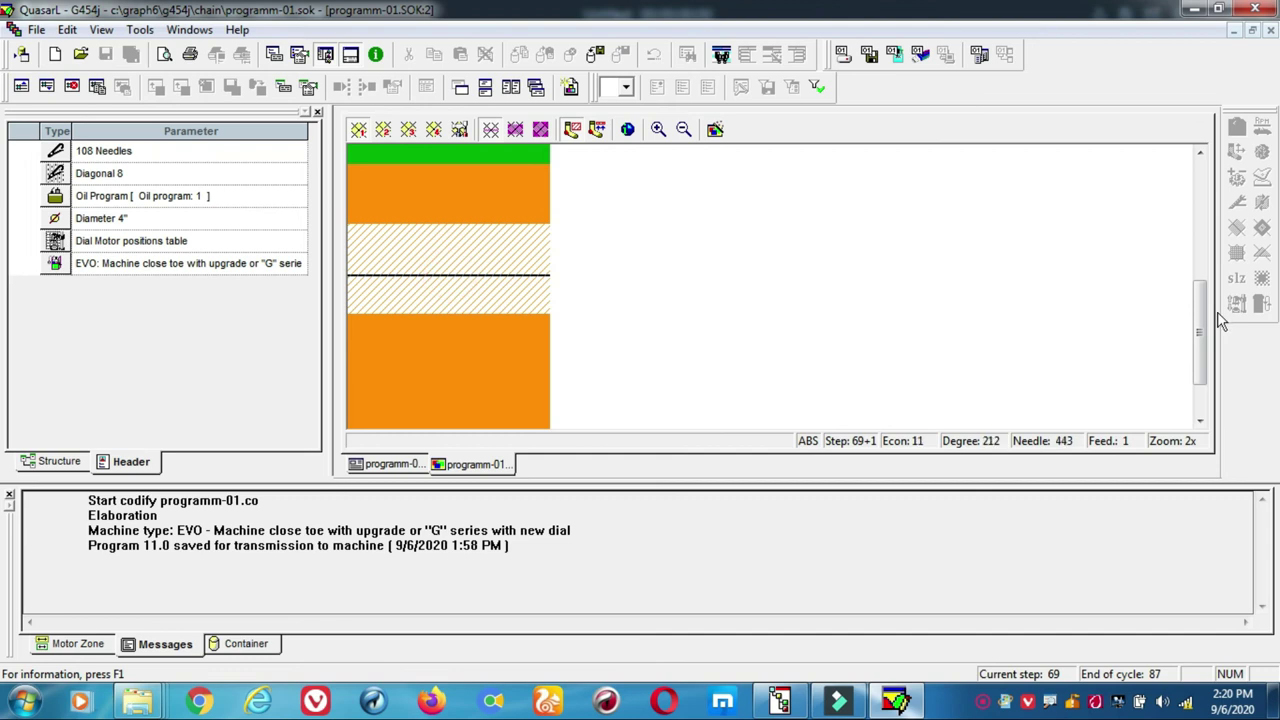
mouse_move(1200, 320)
left_mouse_down()
mouse_move(1215, 392)
mouse_move(1203, 224)
left_mouse_up()
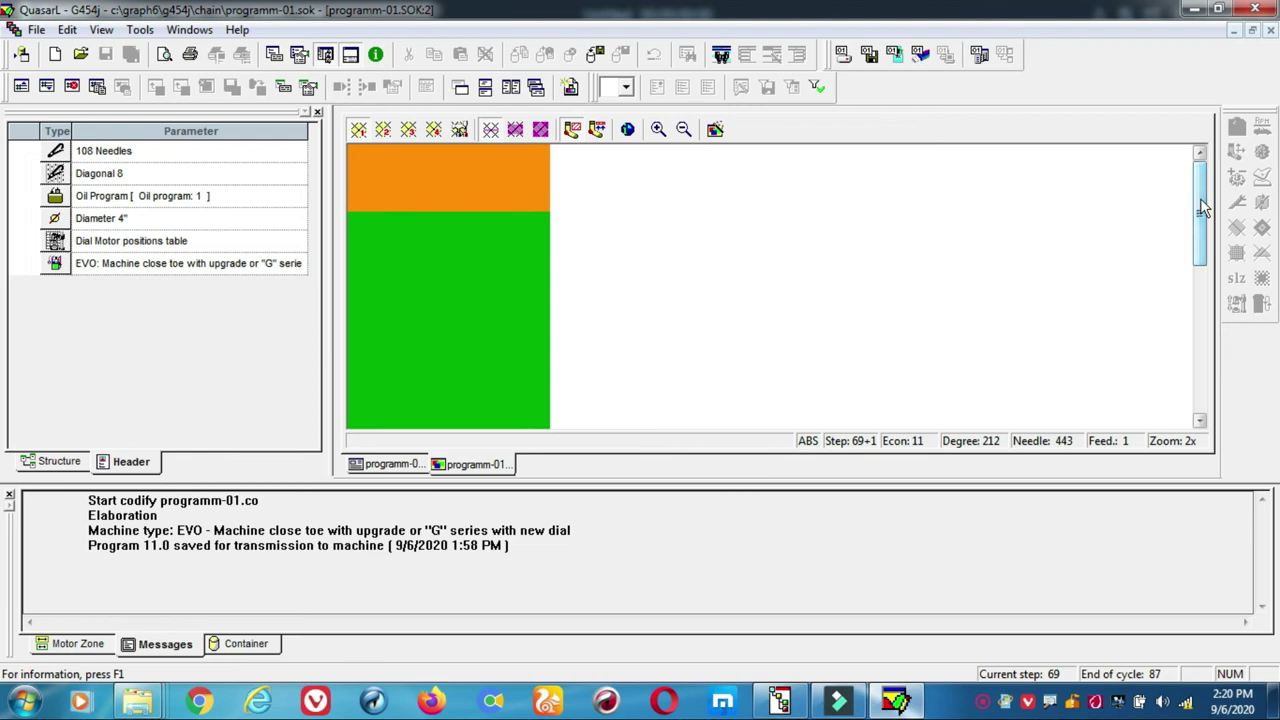
mouse_move(1200, 215)
left_mouse_down()
mouse_move(1210, 300)
mouse_move(1100, 215)
mouse_move(740, 165)
left_mouse_up()
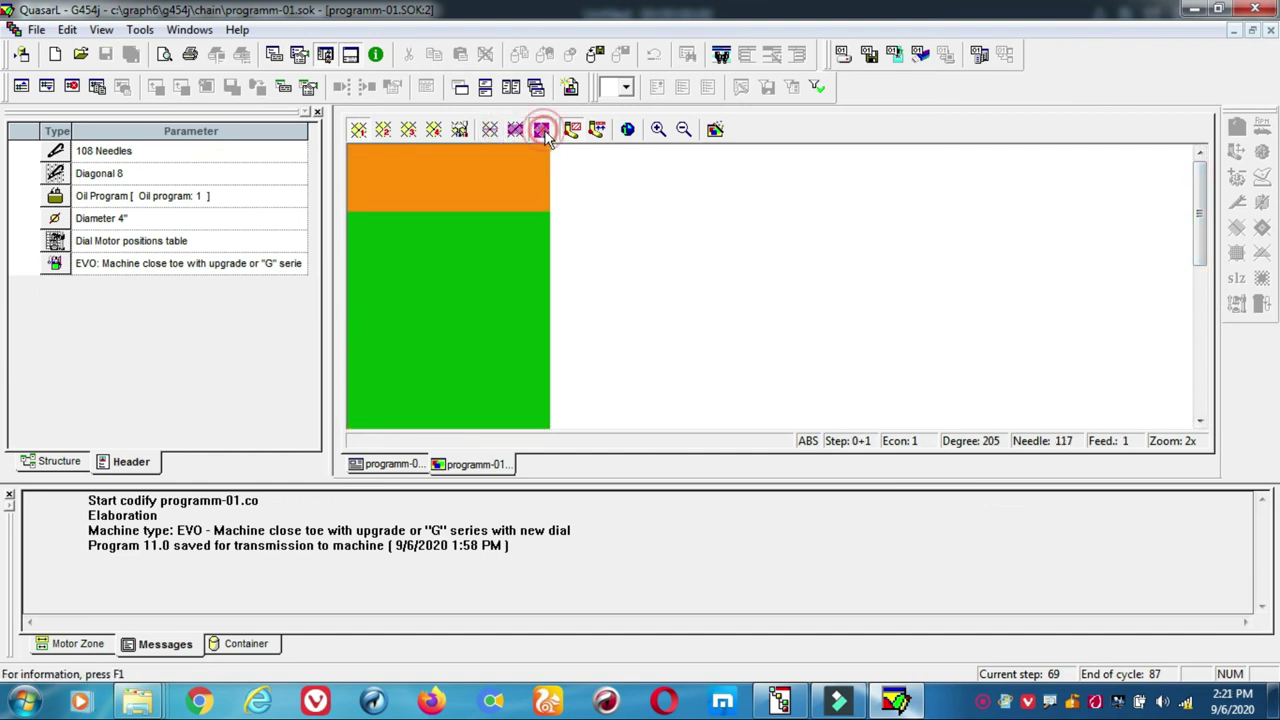
left_click(598, 134)
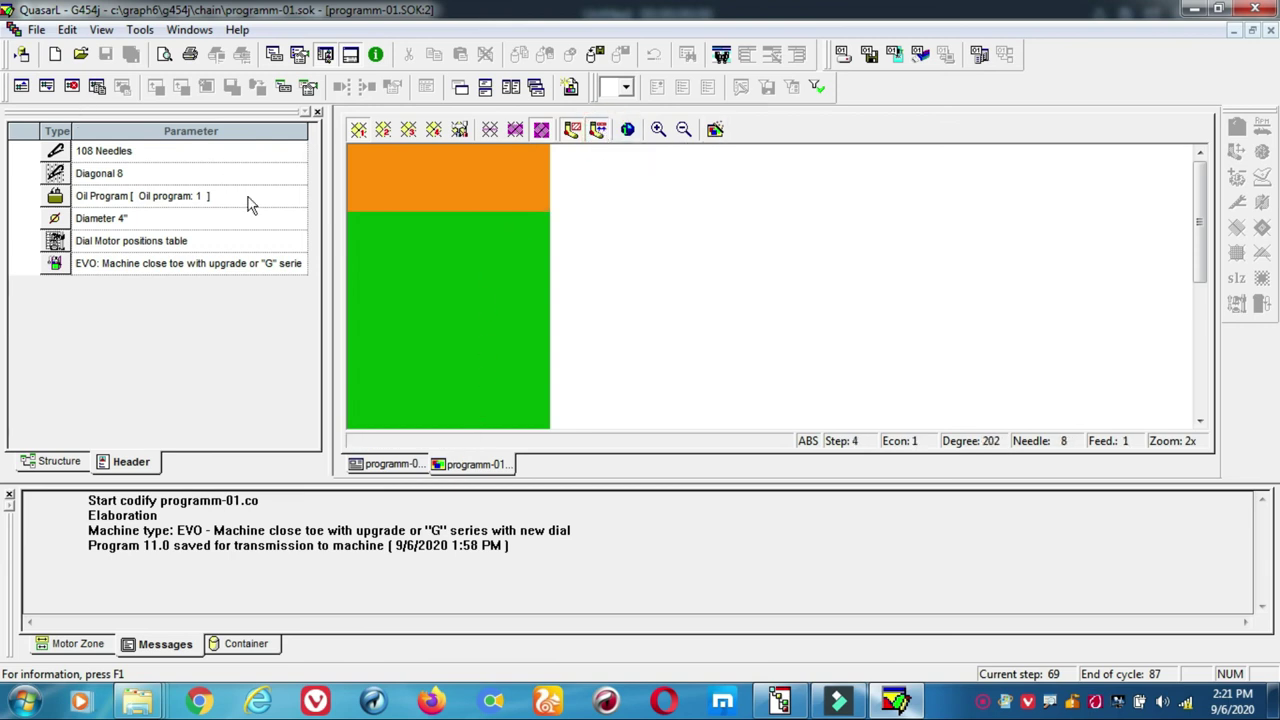
Step: In the program's editor window, insert an empty step before step 70 and append another directly after the same speed step
left_click(406, 469)
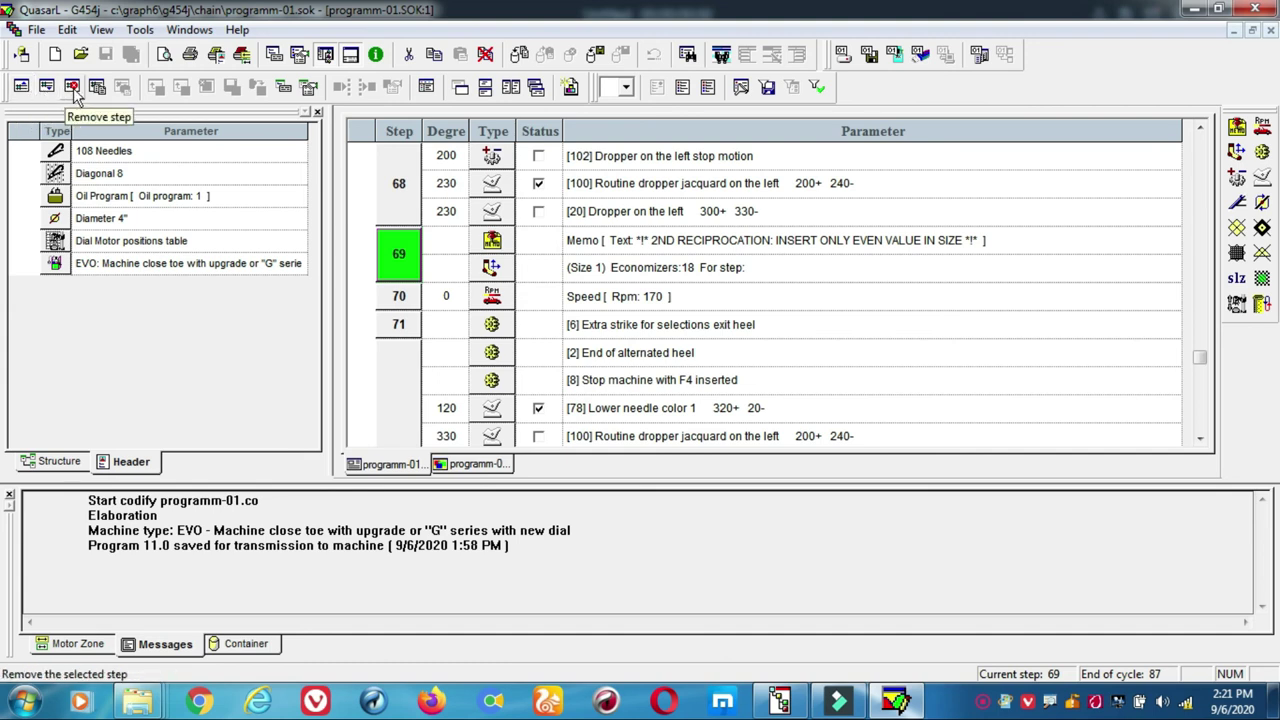
left_click(396, 300)
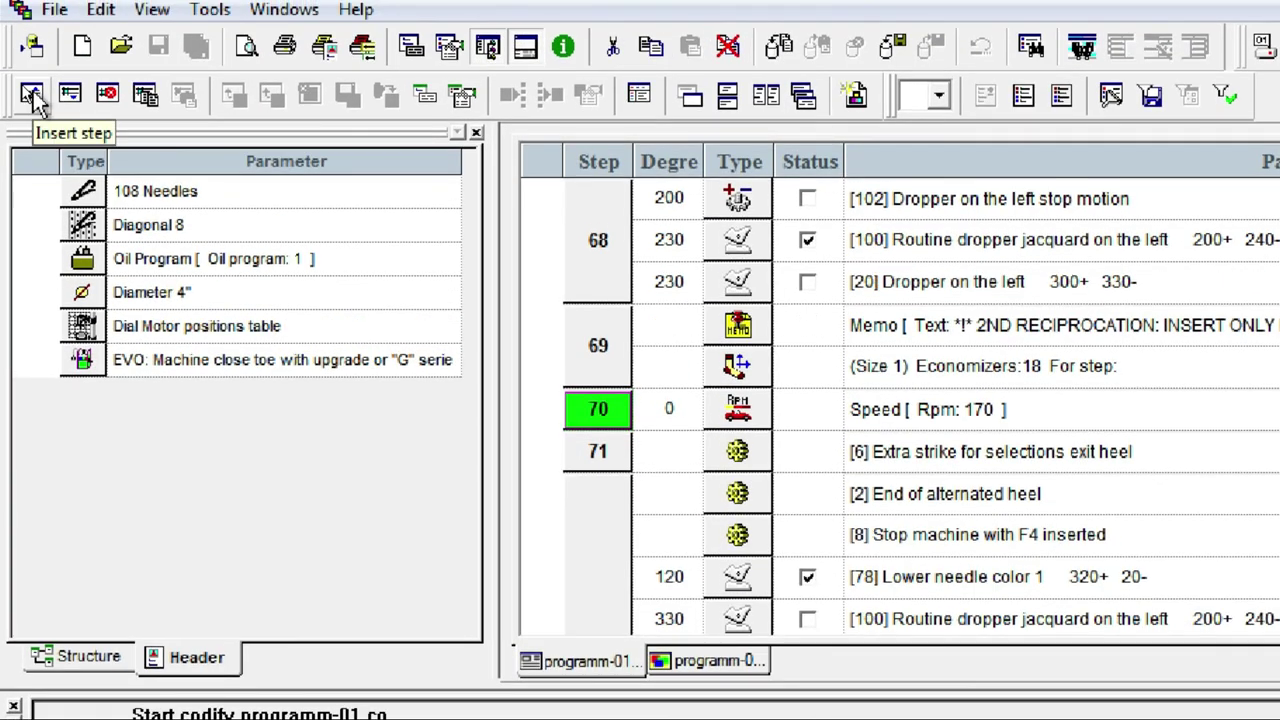
left_click(32, 88)
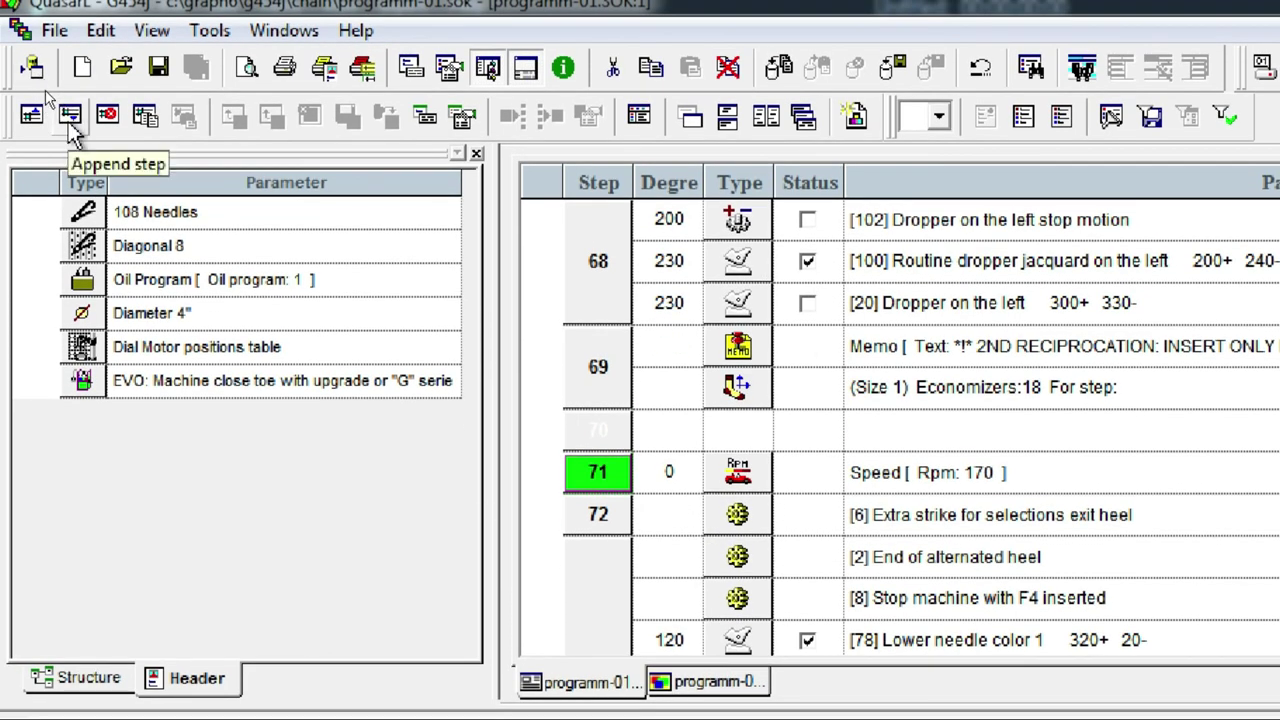
left_click(70, 125)
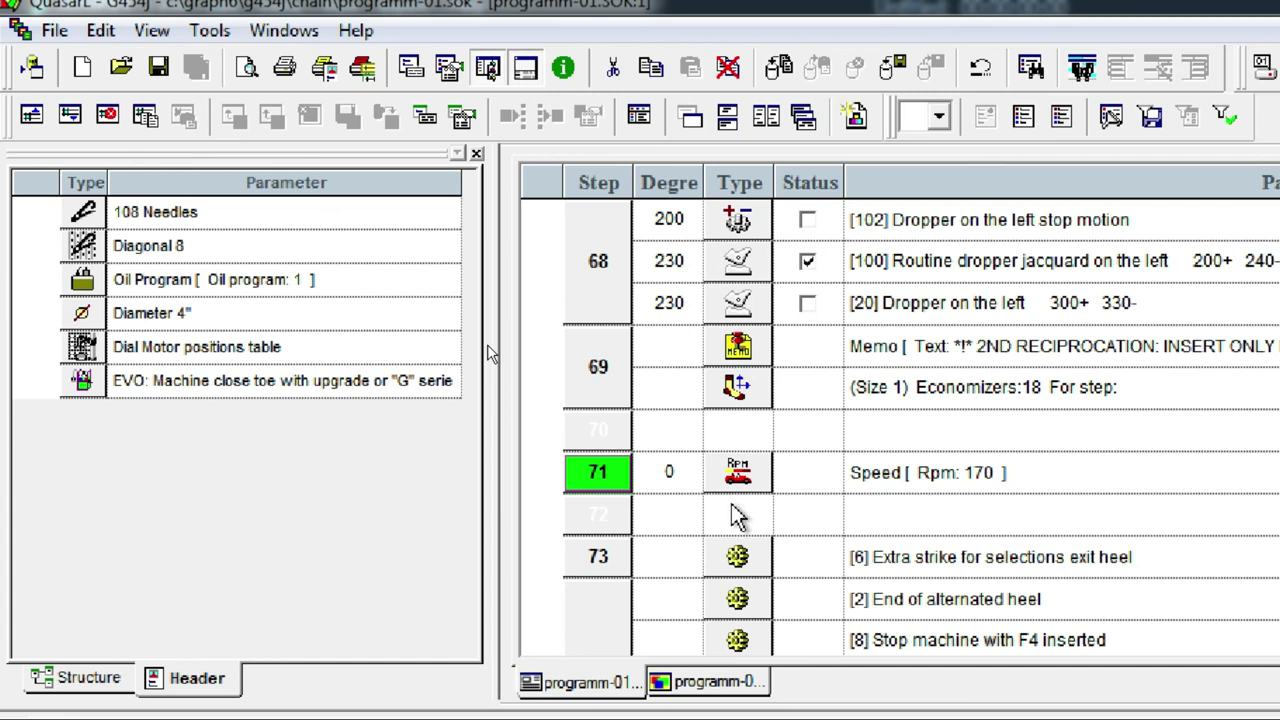
Step: Remove the two empty steps around the 170 rpm speed step together with the speed step itself, and save the program
left_click(580, 432)
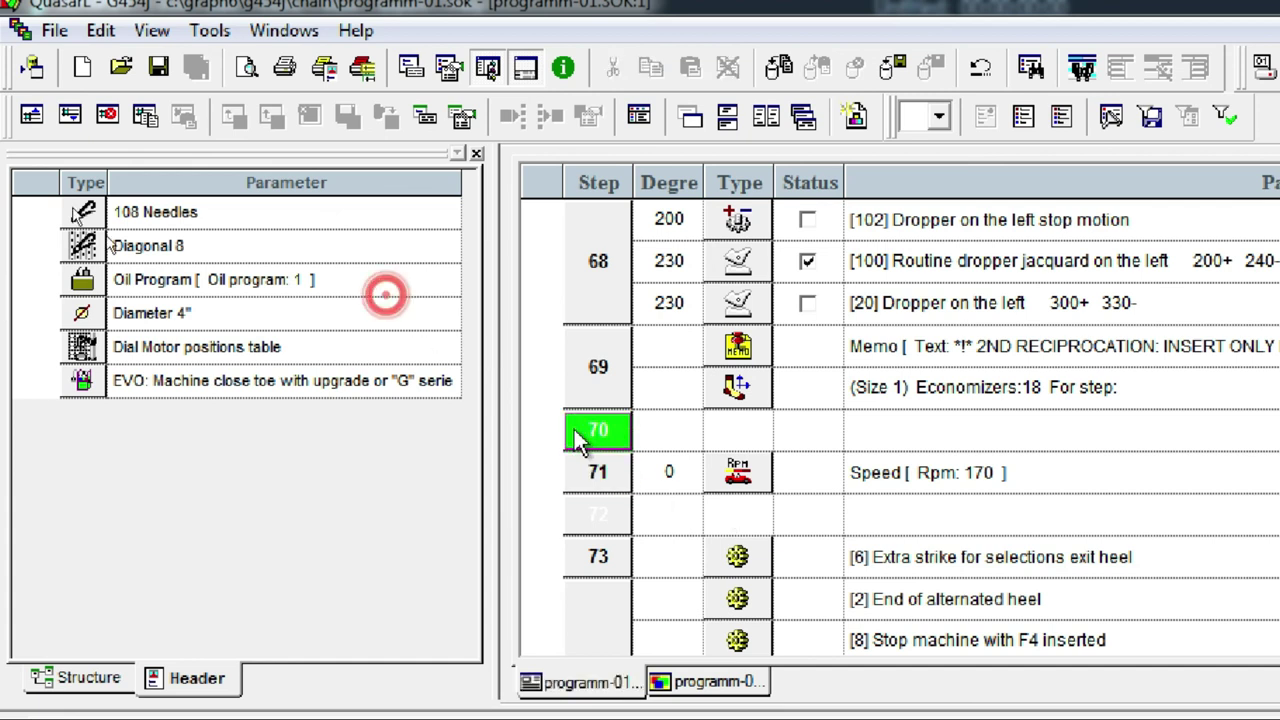
left_click(108, 116)
left_click(108, 116)
left_click(108, 116)
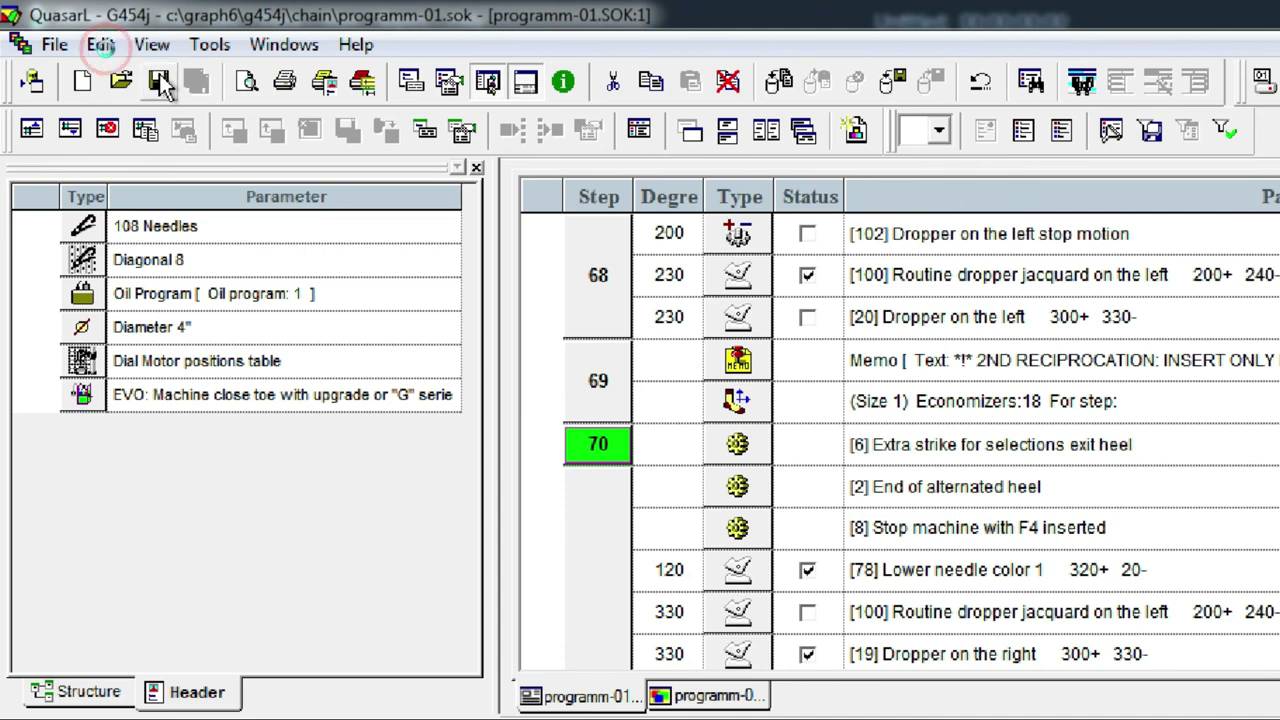
left_click(160, 84)
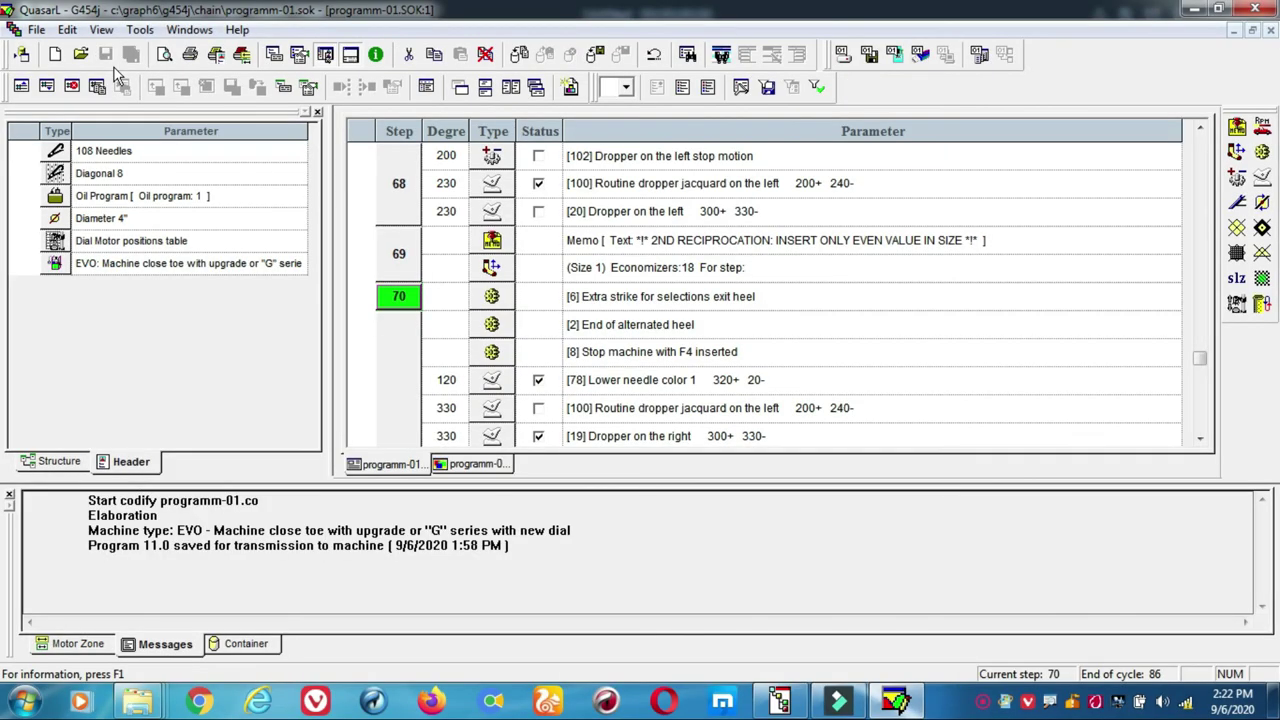